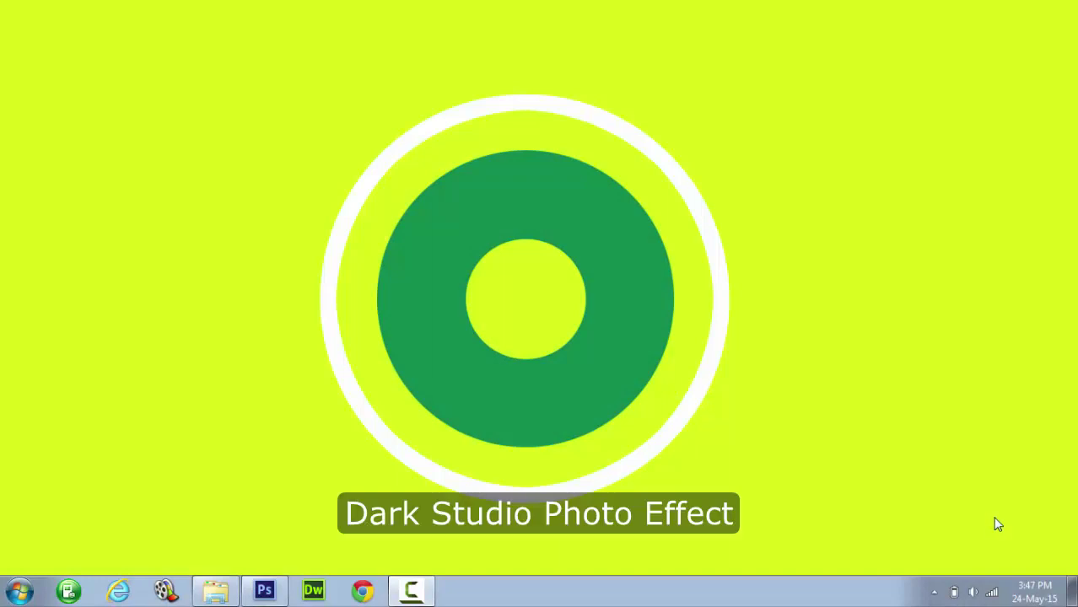
Step: Restore the Photoshop window from its taskbar icon so it fills the screen
right_click(256, 594)
left_click(256, 594)
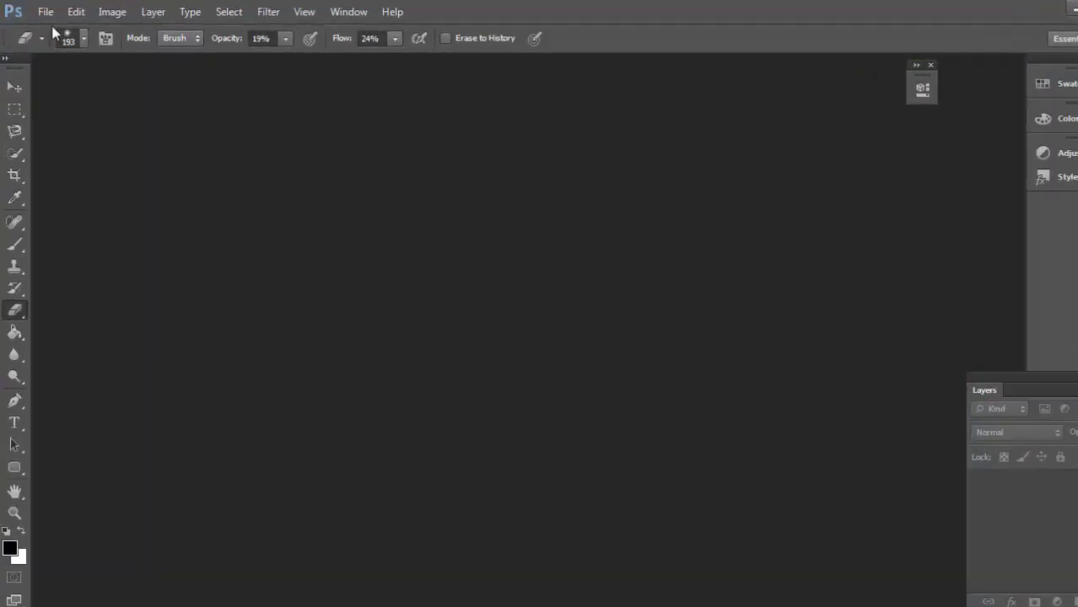
Step: Create a new 2500 × 1400 px document at 300 ppi with a white background
left_click(42, 10)
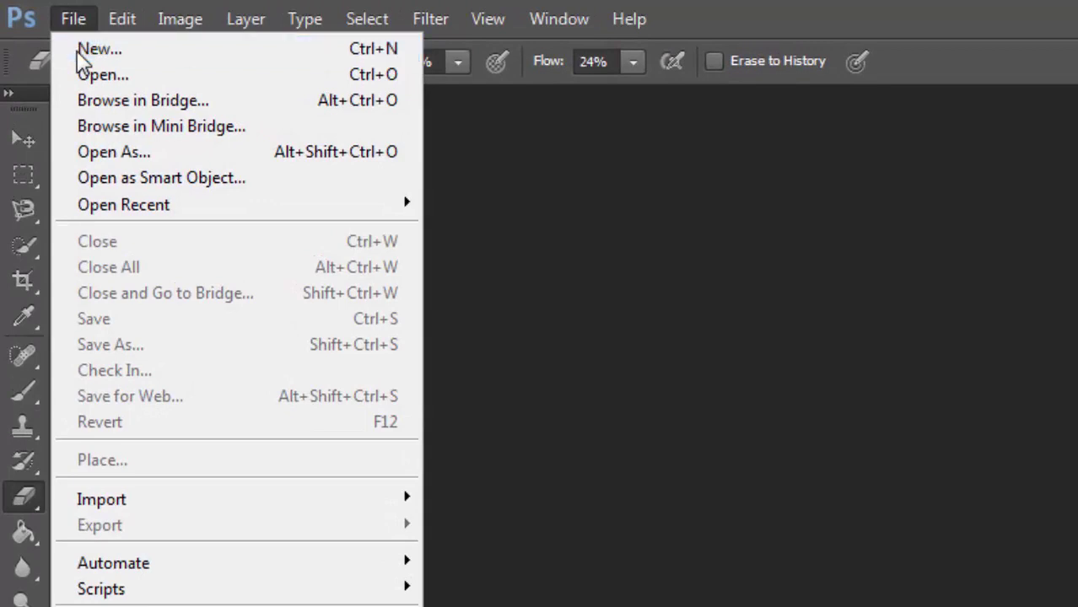
left_click(99, 49)
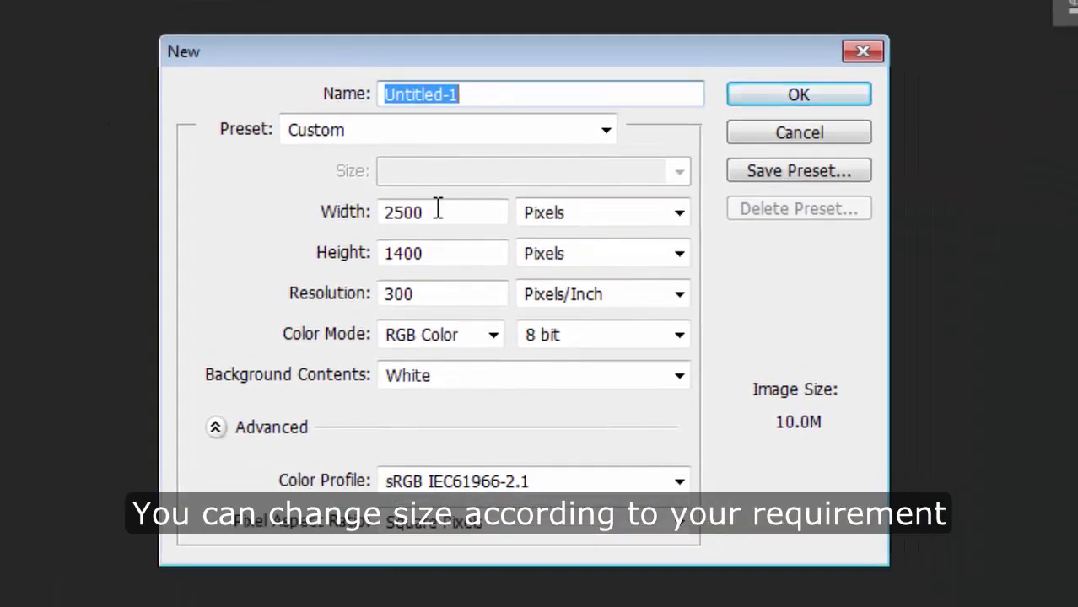
left_click_drag(438, 216, 371, 213)
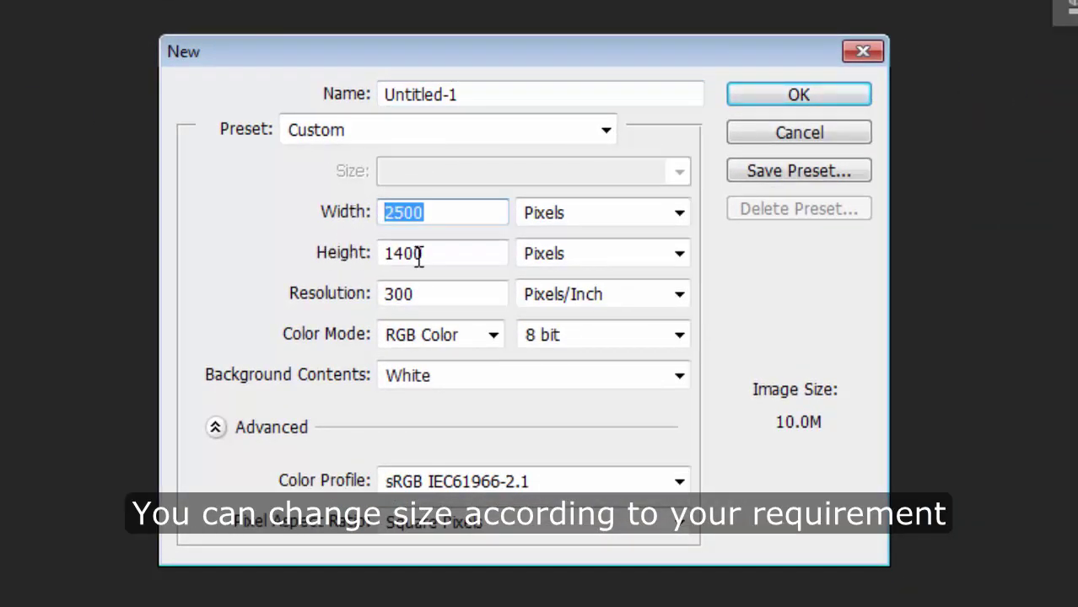
left_click_drag(469, 256, 344, 251)
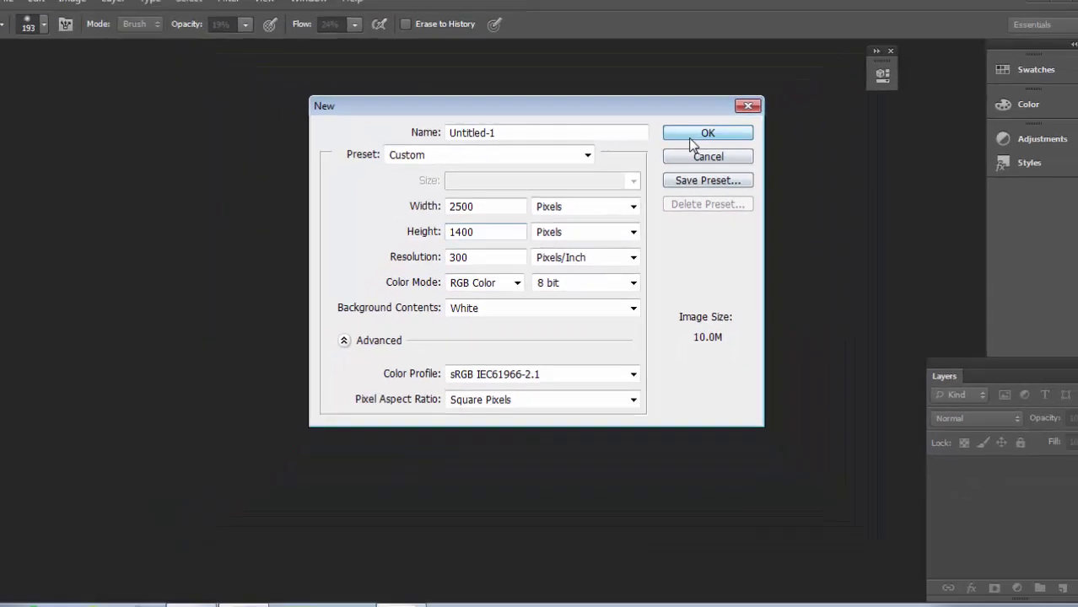
left_click(797, 96)
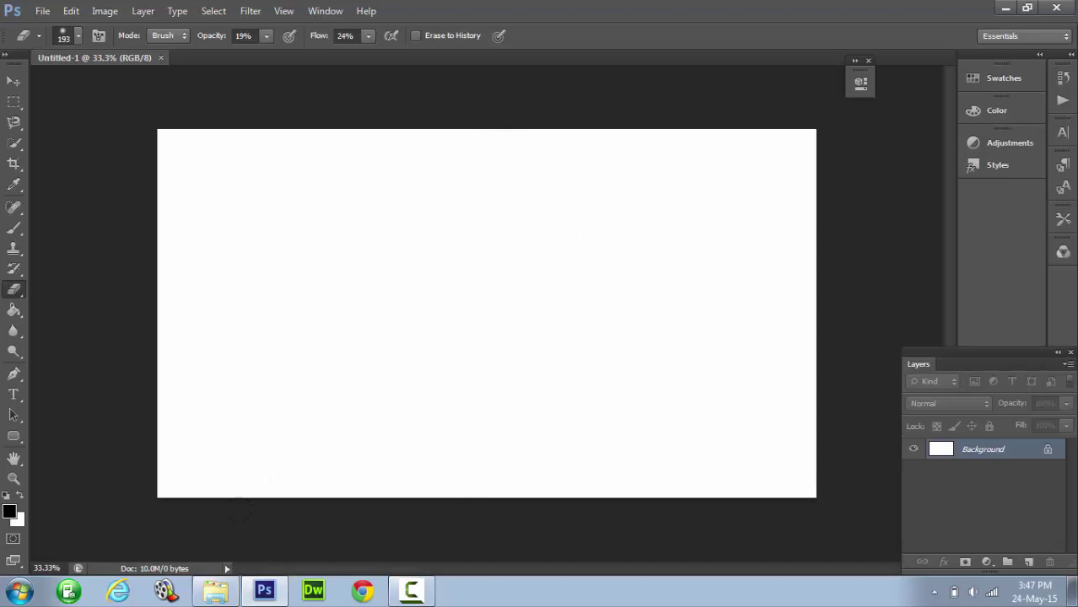
Step: Place IMG_6129.JPG from Explorer onto the canvas, nudge it slightly right, and commit it
left_click(218, 591)
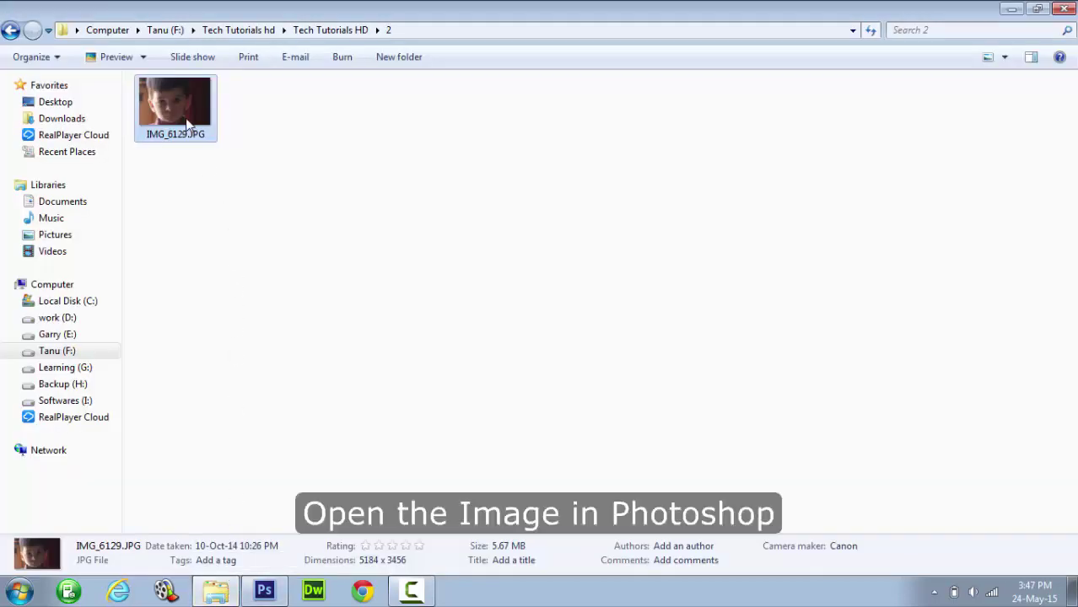
left_click_drag(186, 123, 421, 316)
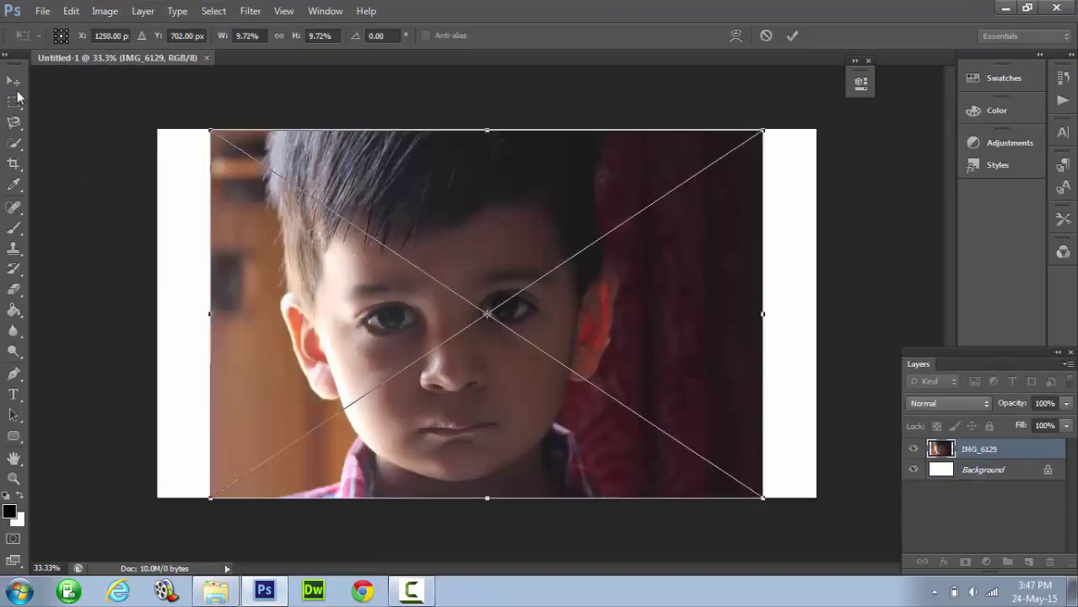
left_click_drag(335, 334, 358, 338)
key("e")
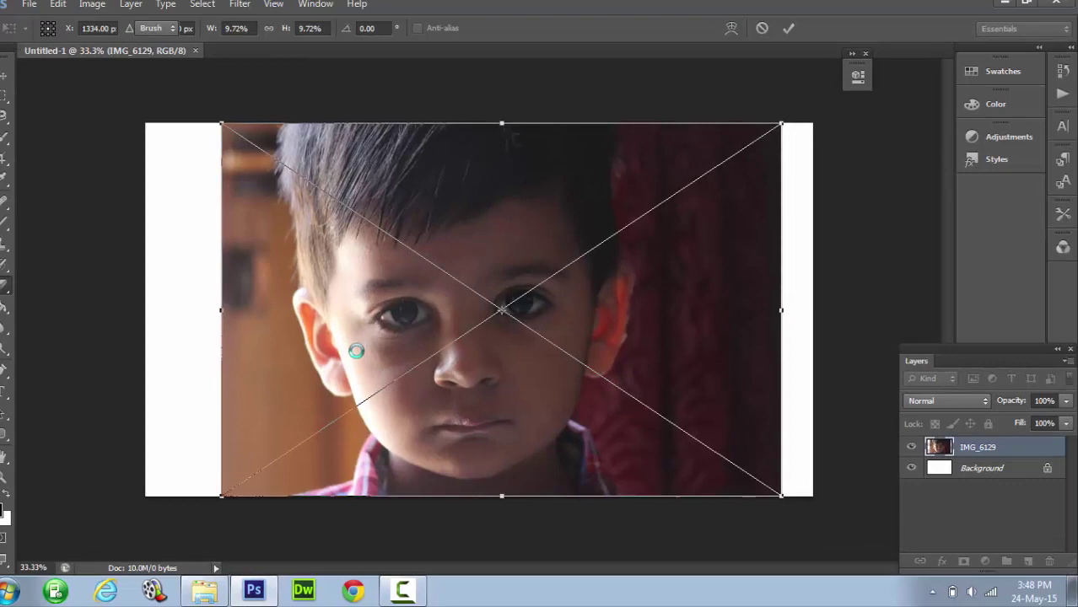
key("Return")
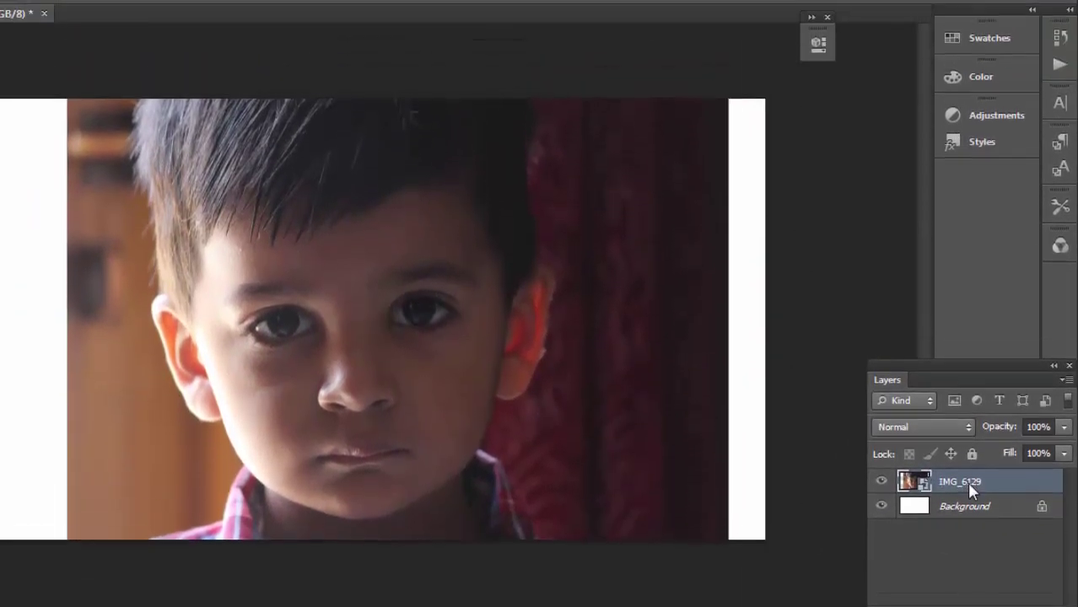
Step: Rasterize the IMG_6129 layer from its Layers-panel context menu
right_click(969, 422)
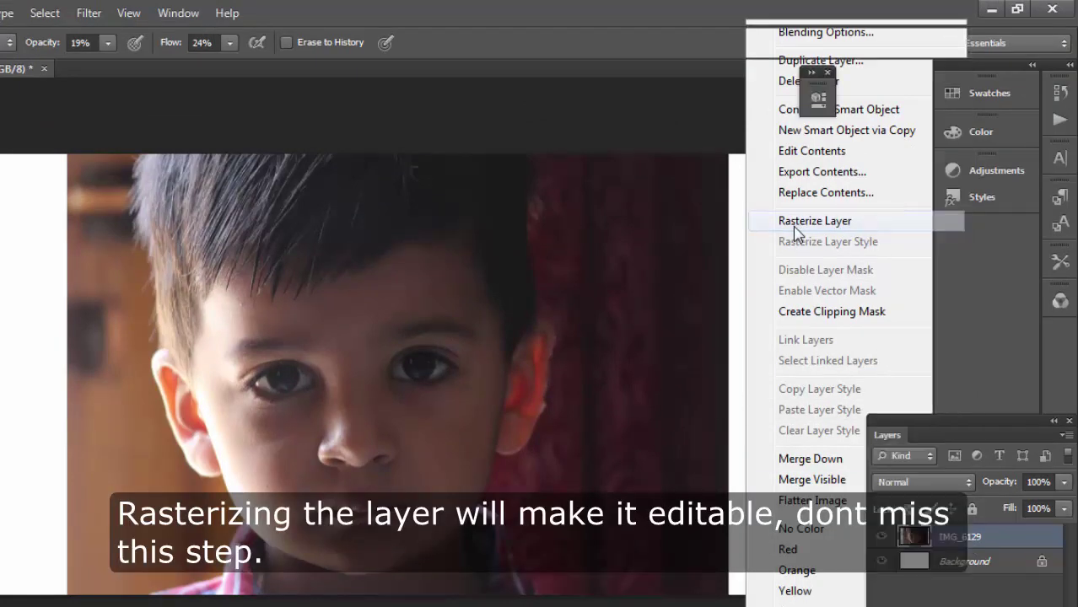
left_click(794, 223)
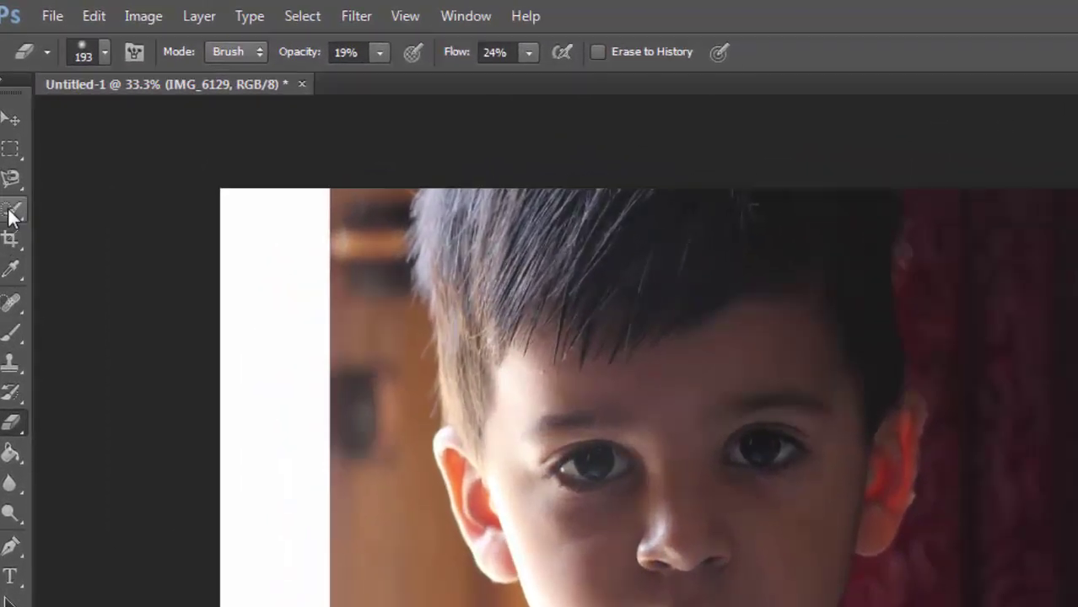
Step: Trace the boy's cheek, hair and collar with the Magnetic Lasso and close the outline
left_click(12, 177)
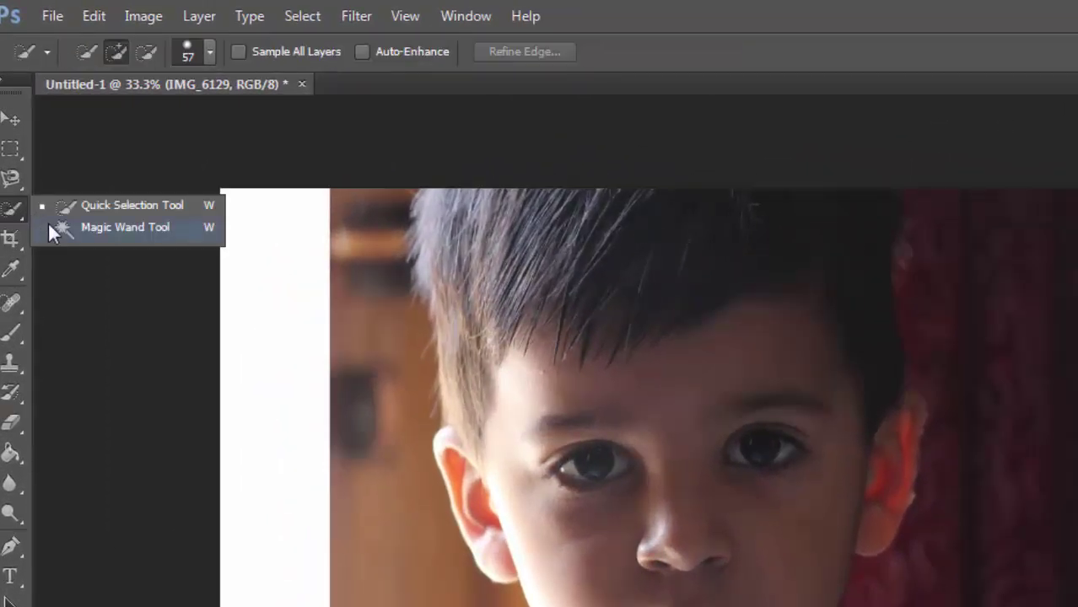
left_click(11, 178)
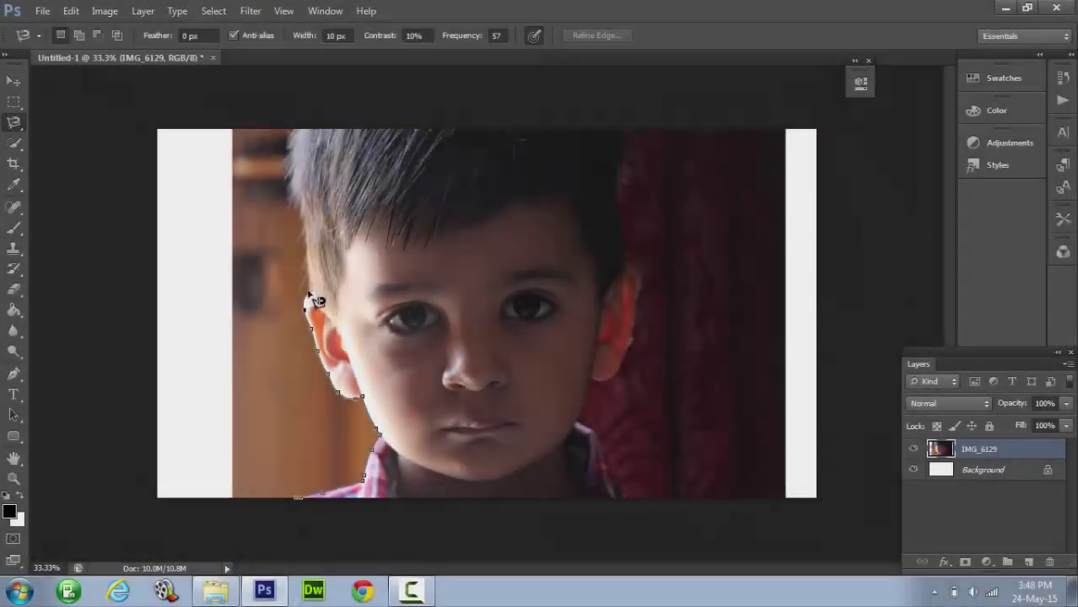
mouse_move(308, 299)
left_mouse_down()
mouse_move(285, 168)
mouse_move(293, 133)
mouse_move(343, 123)
mouse_move(627, 127)
mouse_move(617, 193)
mouse_move(642, 297)
mouse_move(640, 350)
mouse_move(626, 381)
mouse_move(599, 388)
mouse_move(589, 430)
left_mouse_up()
mouse_move(619, 465)
left_mouse_down()
mouse_move(631, 501)
mouse_move(615, 506)
mouse_move(313, 549)
mouse_move(370, 502)
mouse_move(336, 508)
left_mouse_up()
left_click(298, 499)
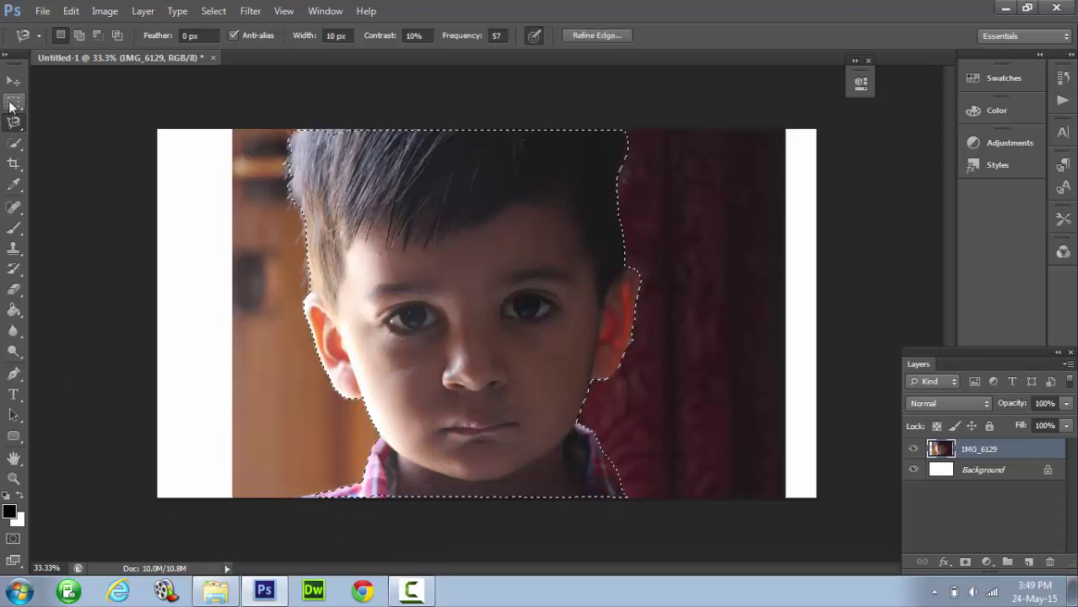
Step: Add rectangular strips along the selection's top and bottom edges using Add to selection
left_click(13, 102)
left_click(79, 35)
left_click_drag(296, 128, 629, 131)
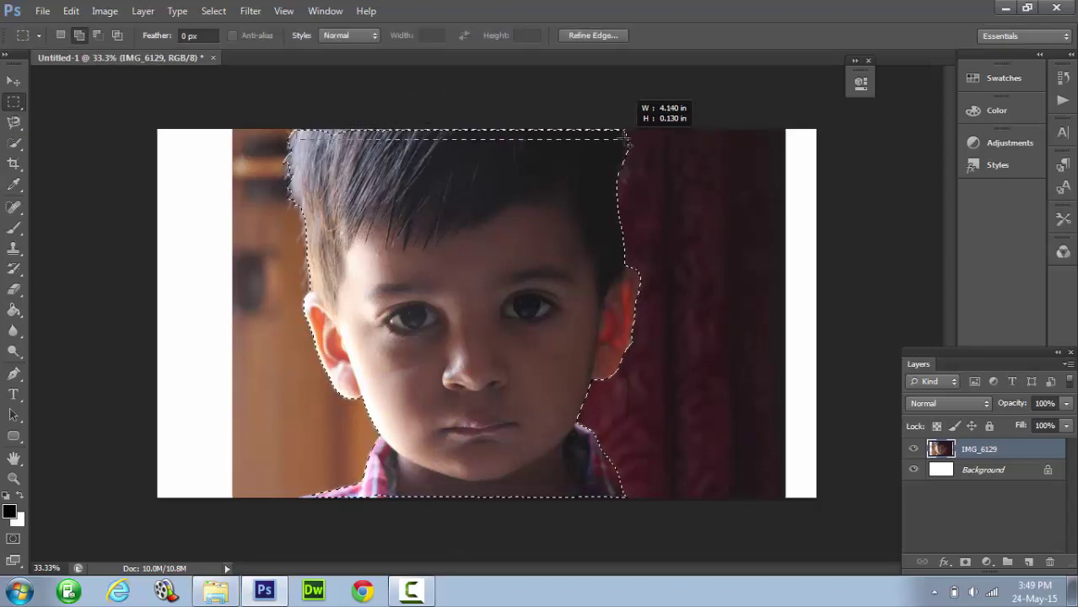
left_click_drag(314, 501, 630, 510)
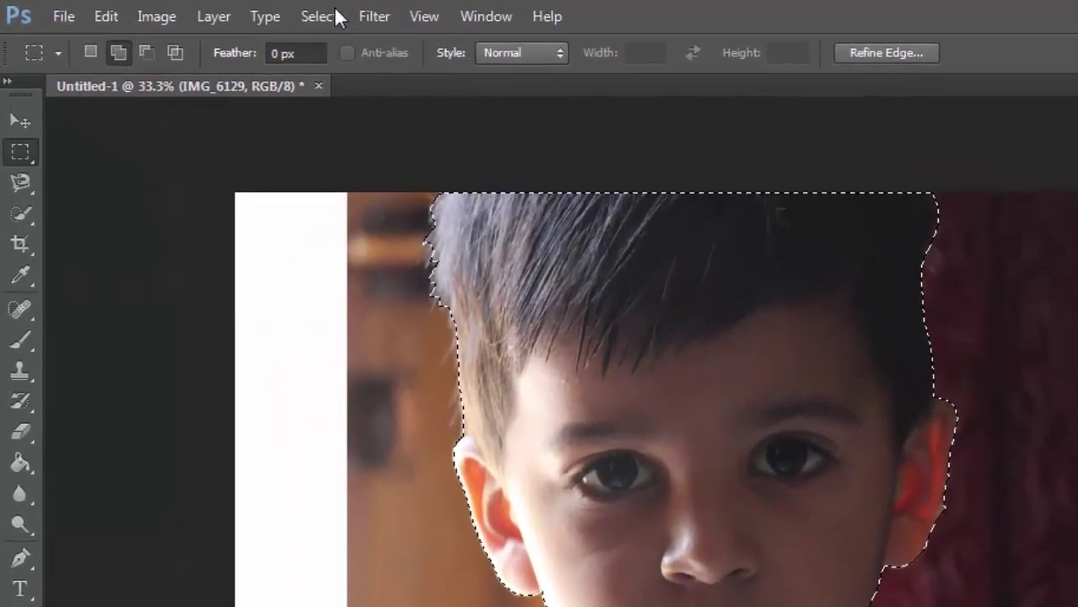
Step: Invert the selection, delete the curtain and wall behind the boy, then deselect
left_click(224, 11)
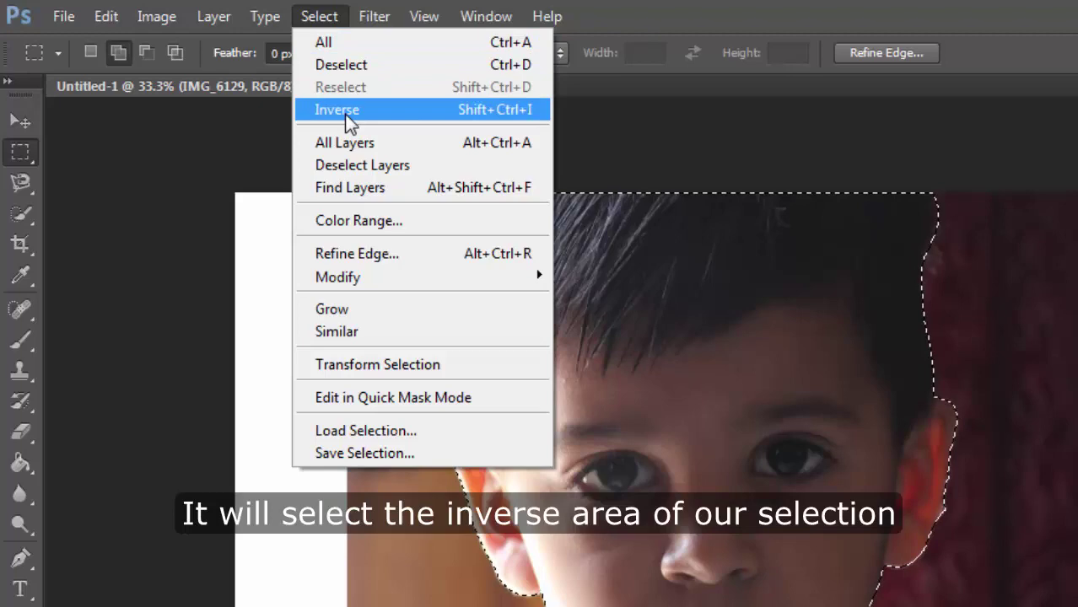
left_click(338, 110)
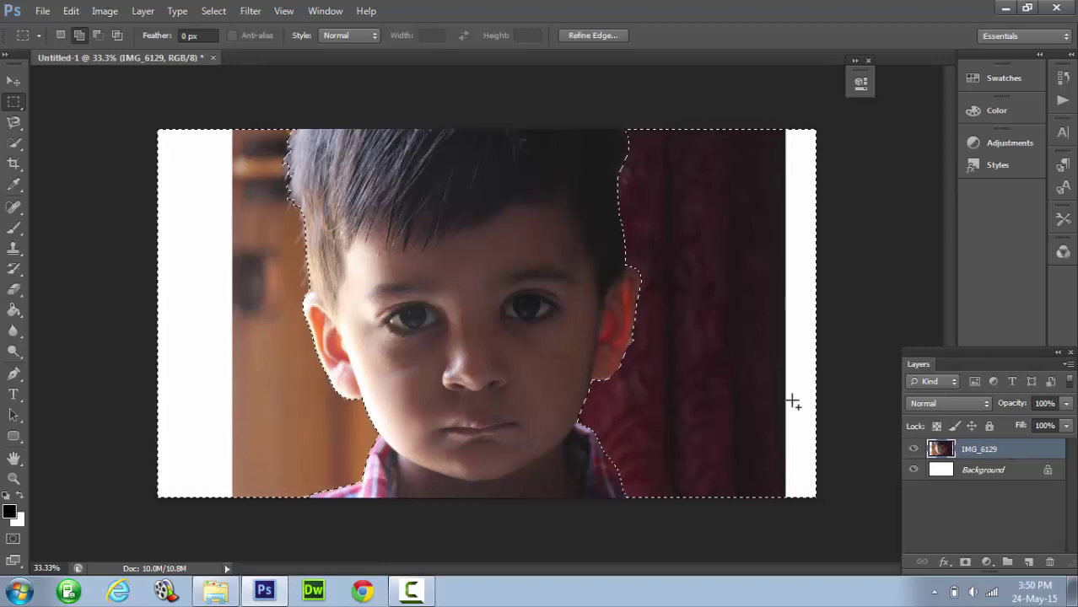
key("Delete")
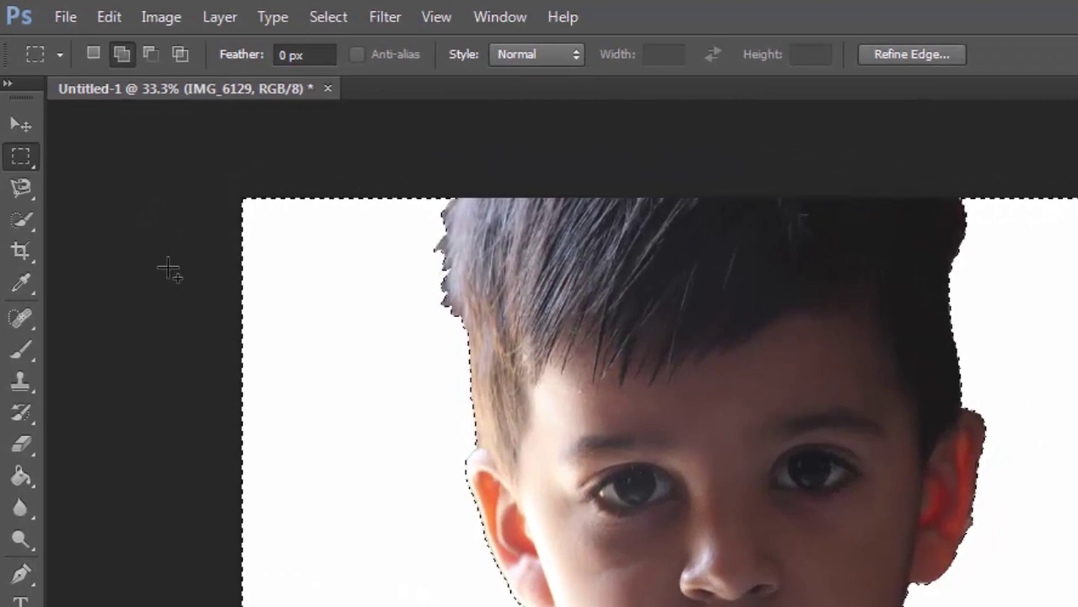
left_click(342, 15)
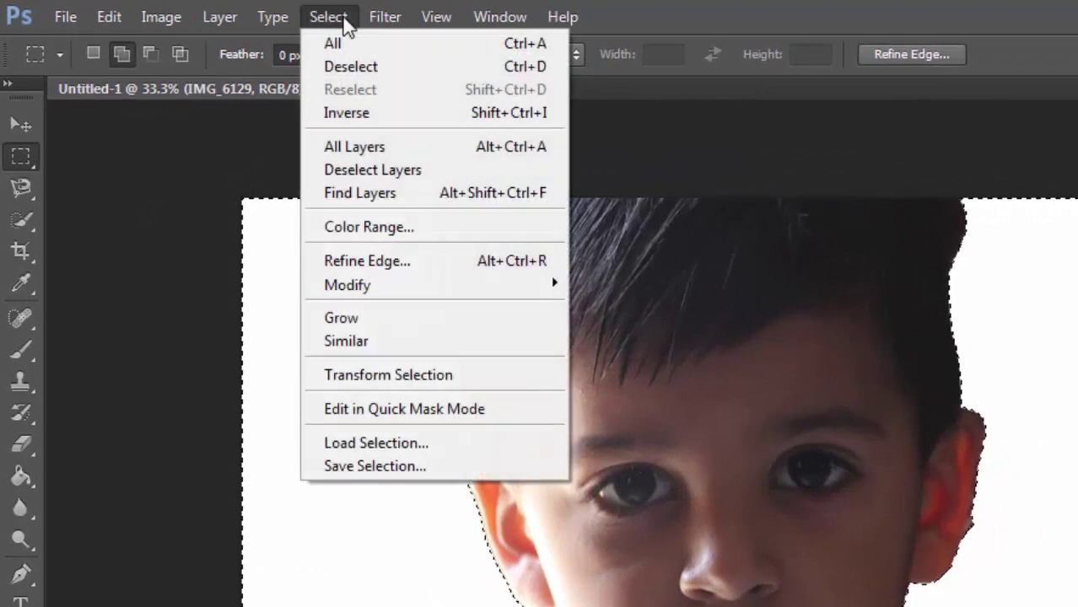
left_click(351, 169)
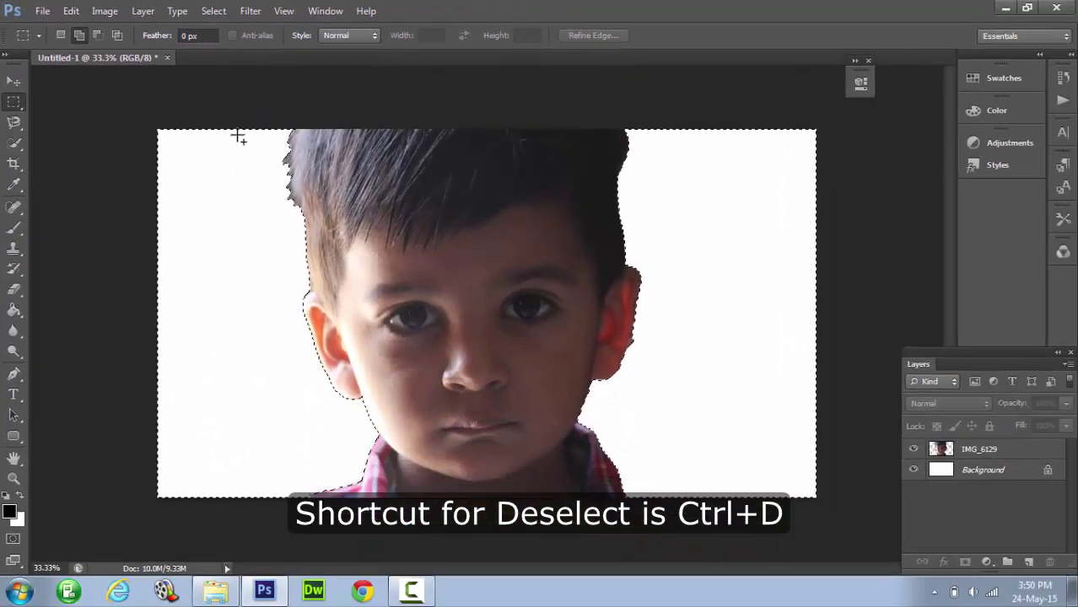
key("ctrl+d")
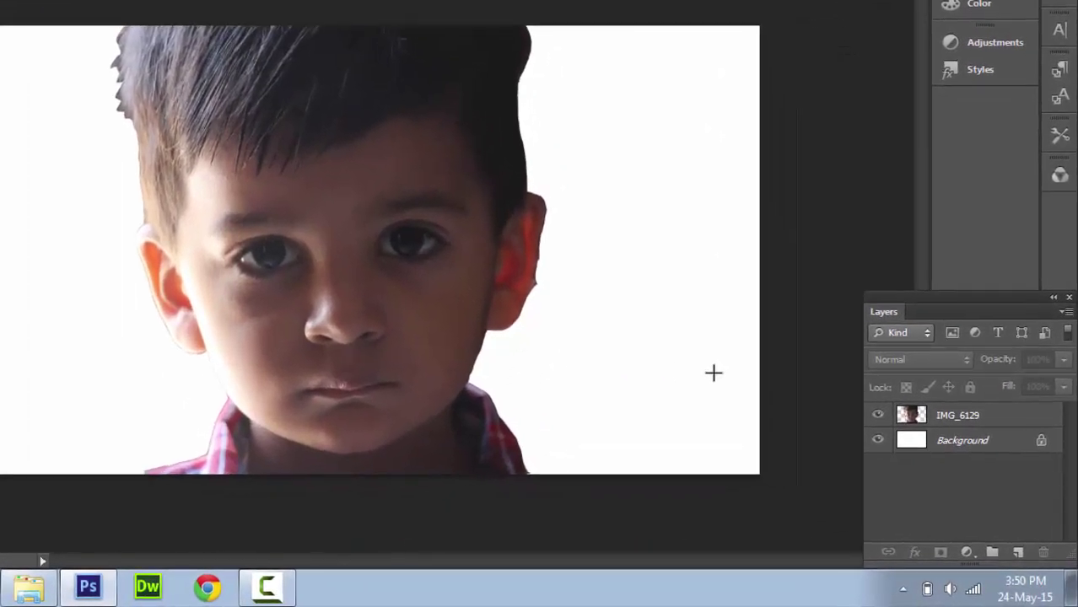
Step: Add a Curves 1 adjustment layer above IMG_6129 and pull the curve down to darken the boy
left_click(963, 423)
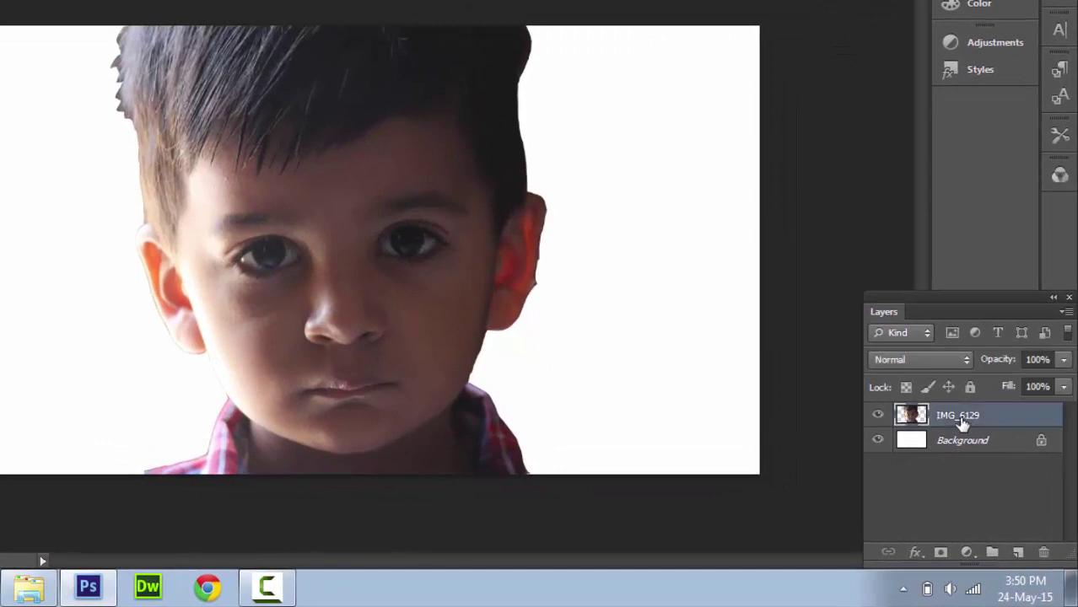
left_click(969, 552)
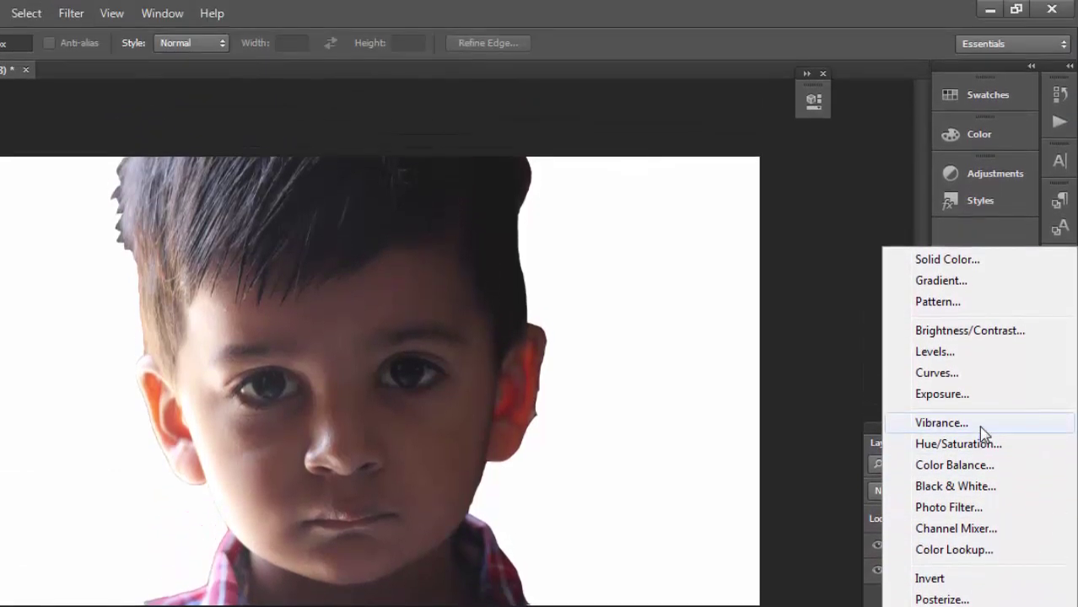
left_click(979, 340)
left_click(978, 378)
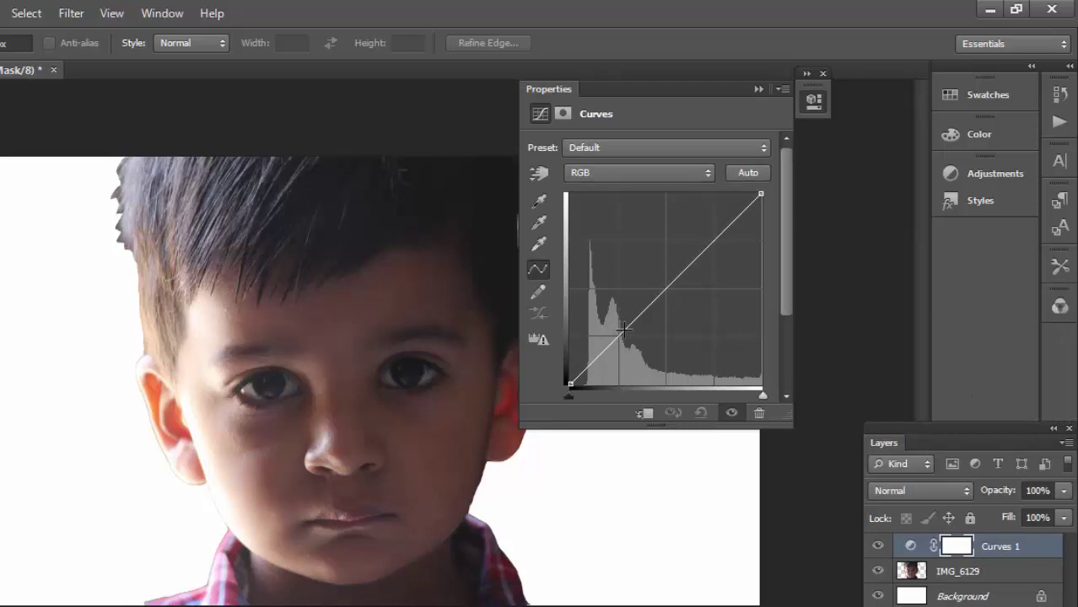
left_click_drag(624, 326, 669, 338)
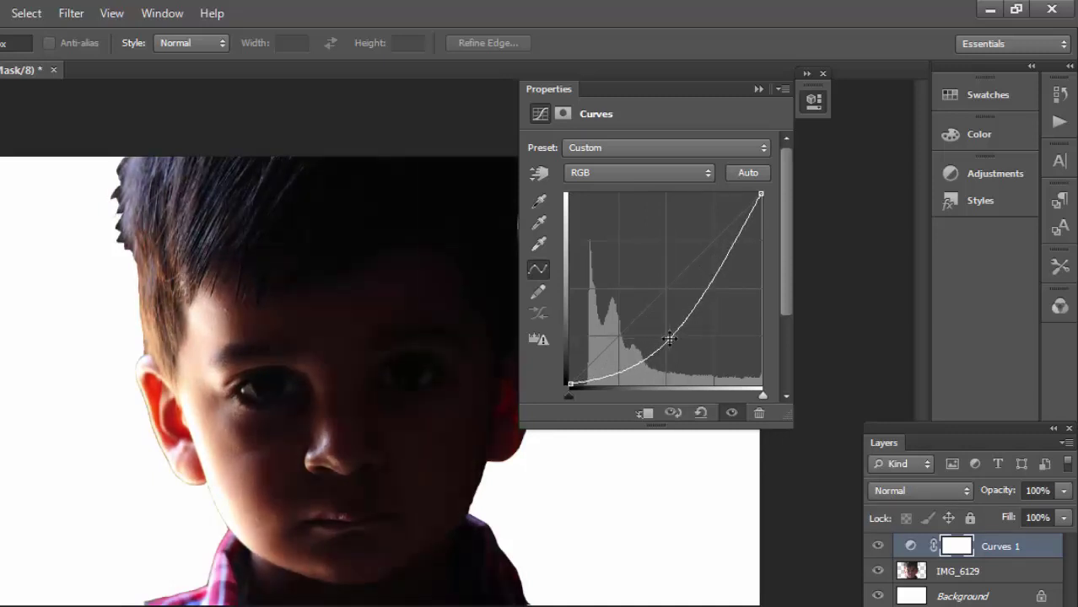
Step: Fill the white Background layer with black using the Paint Bucket
left_click(959, 595)
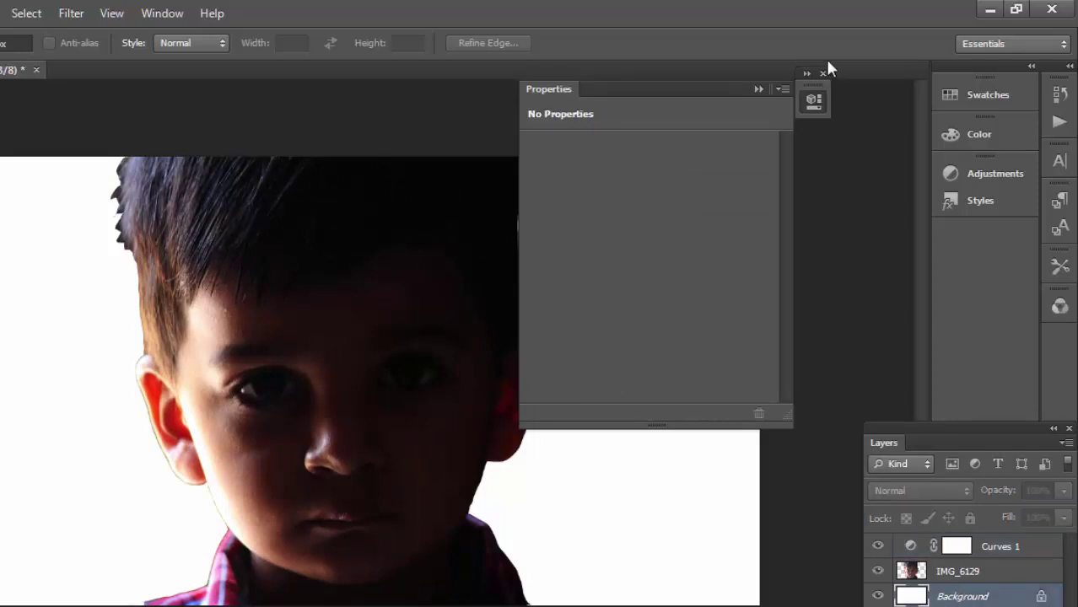
left_click(758, 89)
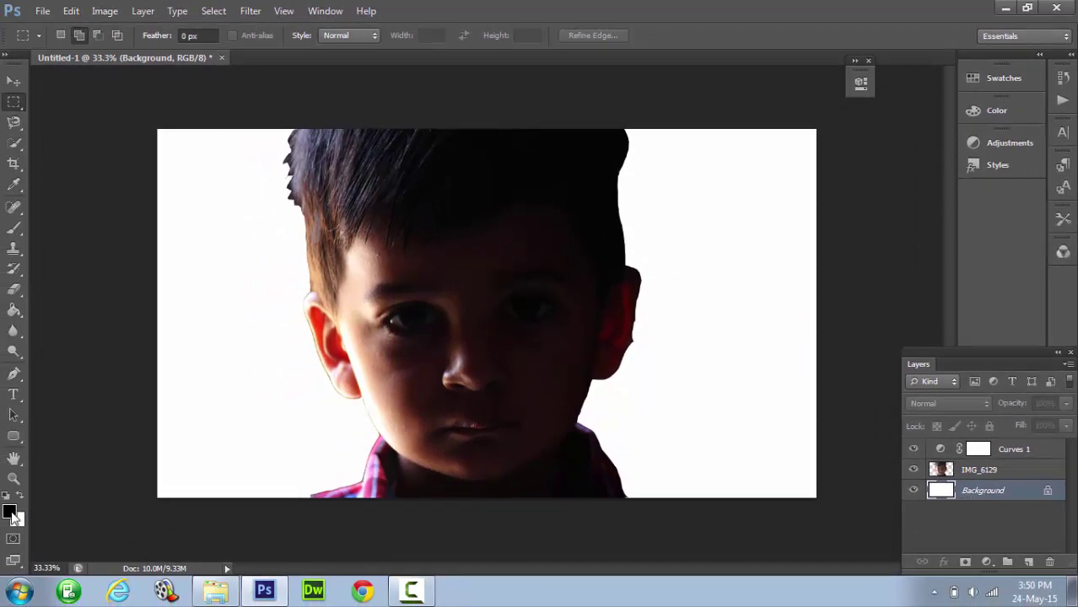
left_click(14, 311)
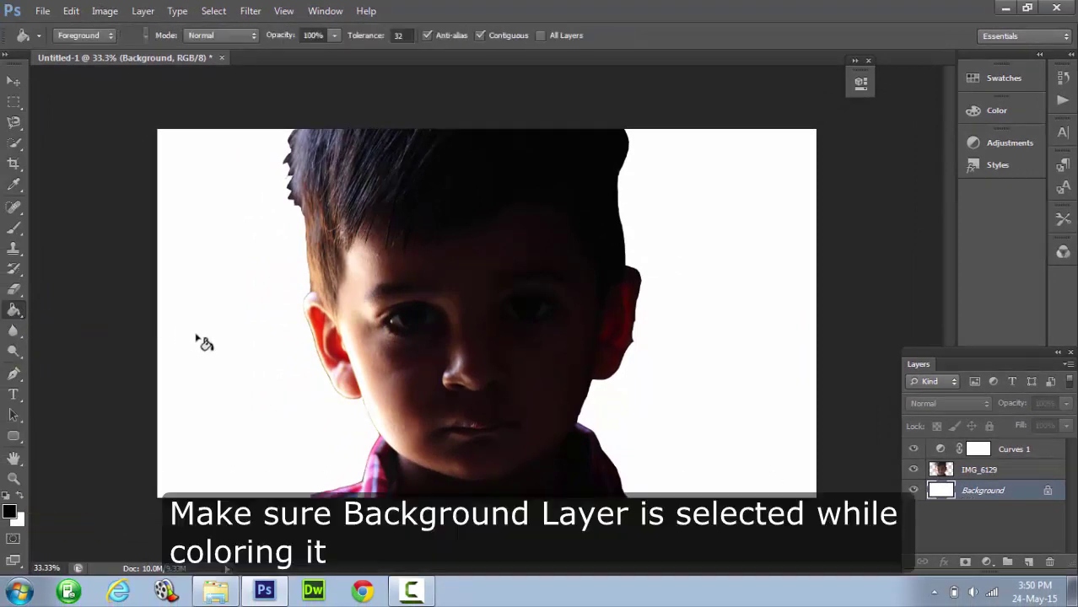
left_click(204, 343)
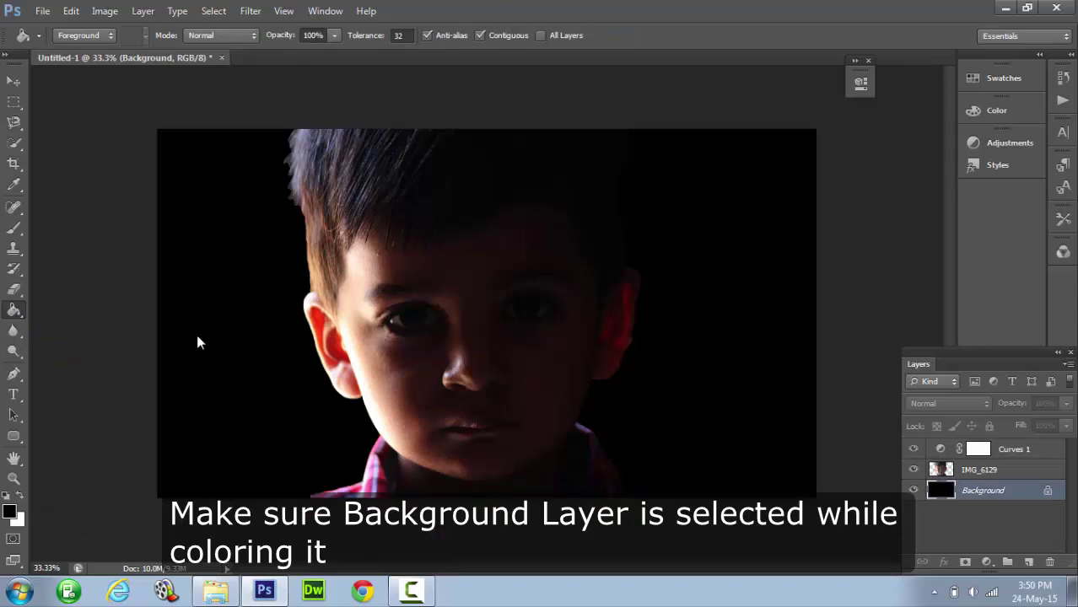
Step: Shift the IMG_6129 photo layer about 0.16 in to the right with the Move tool
left_click(981, 471)
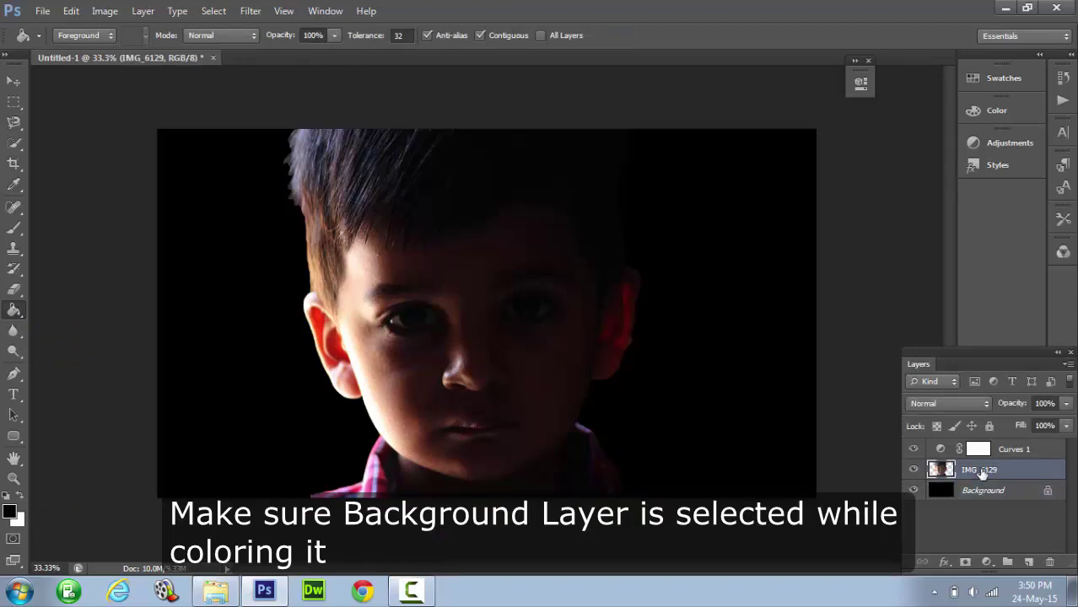
left_click(14, 81)
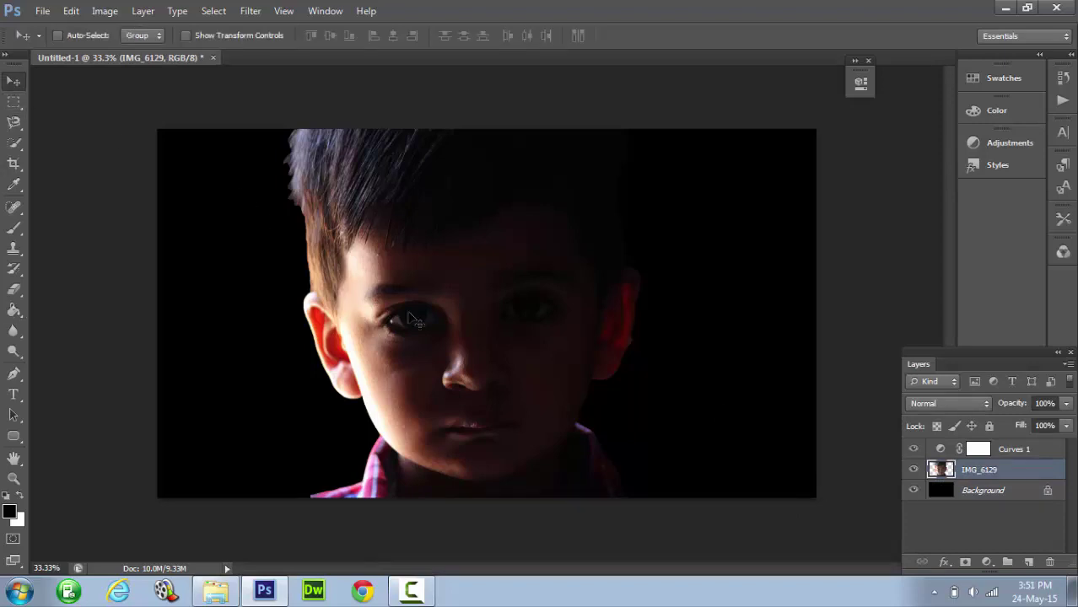
left_click_drag(390, 382, 404, 378)
left_click(1031, 449)
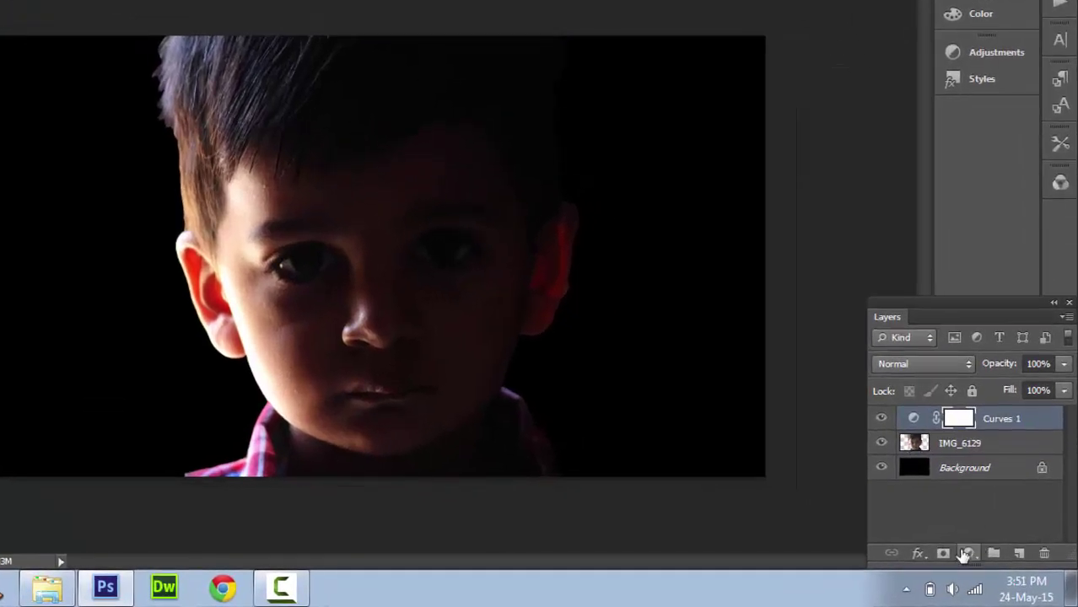
Step: Add a Levels 1 adjustment with input levels 6, 0.85, 252 and output black 5
left_click(966, 554)
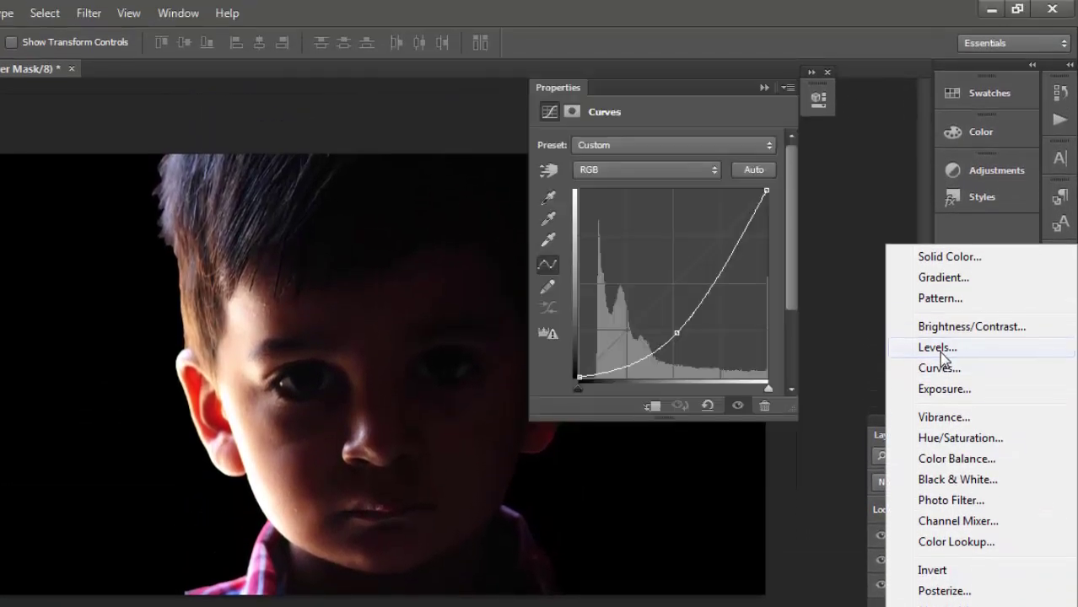
left_click(939, 322)
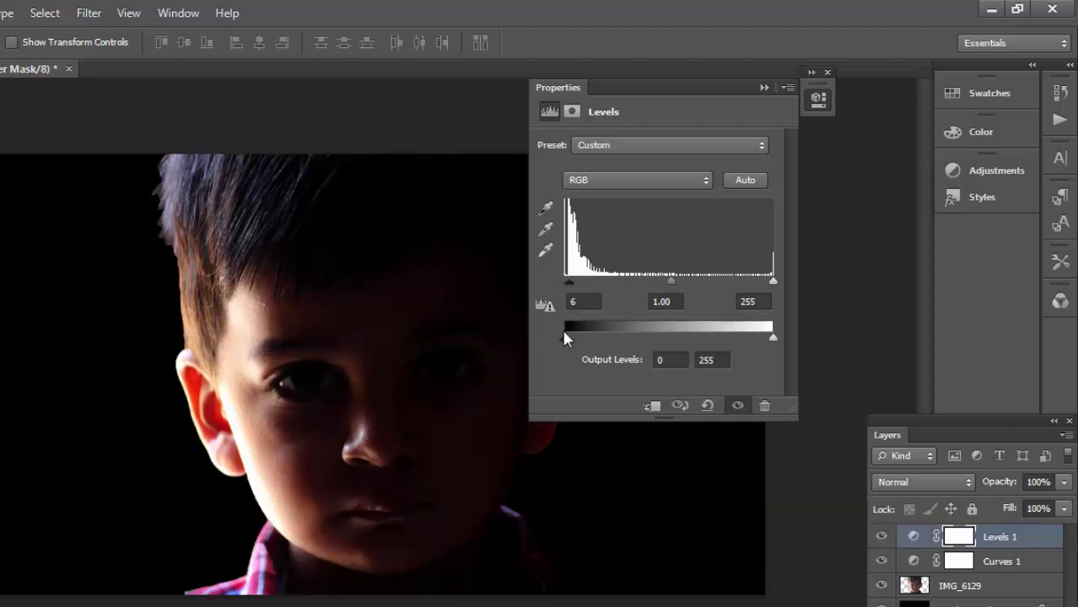
left_click_drag(565, 337, 569, 344)
mouse_move(772, 281)
left_mouse_down()
mouse_move(739, 286)
mouse_move(770, 292)
left_mouse_up()
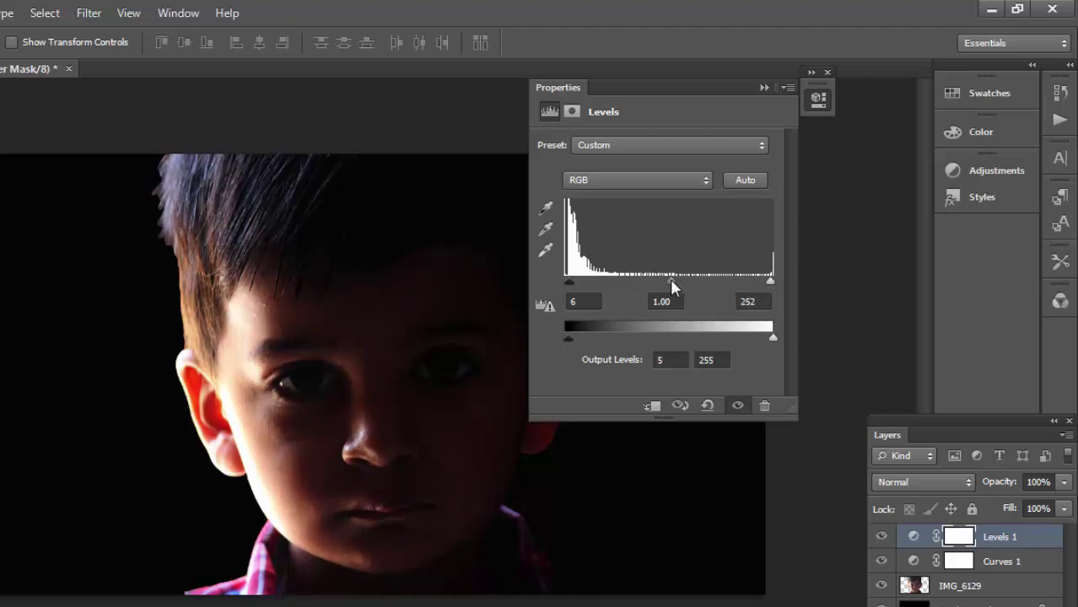
left_click_drag(680, 287, 687, 289)
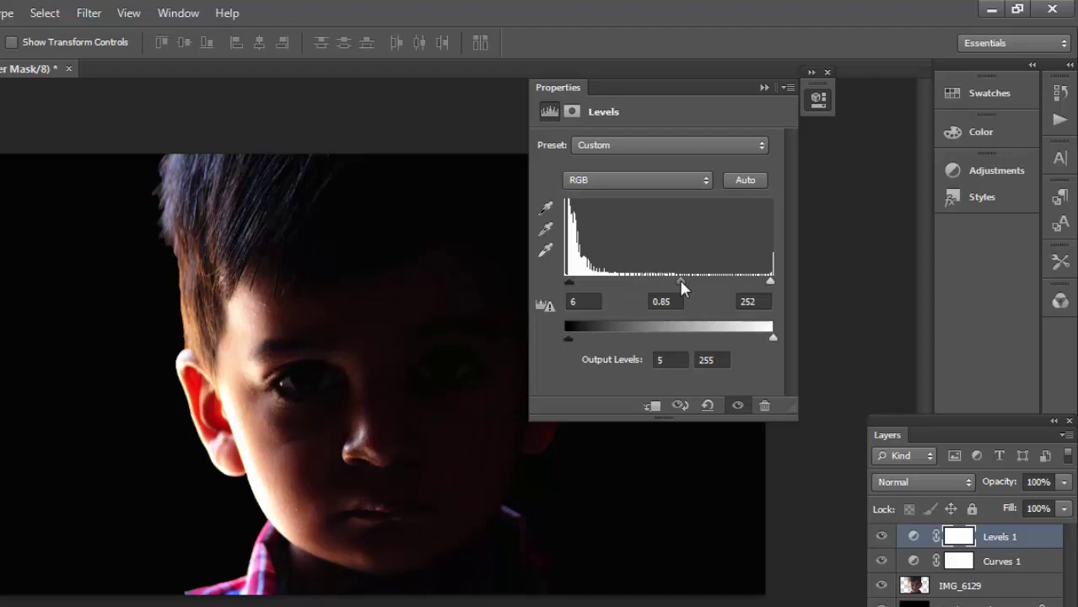
left_click(765, 87)
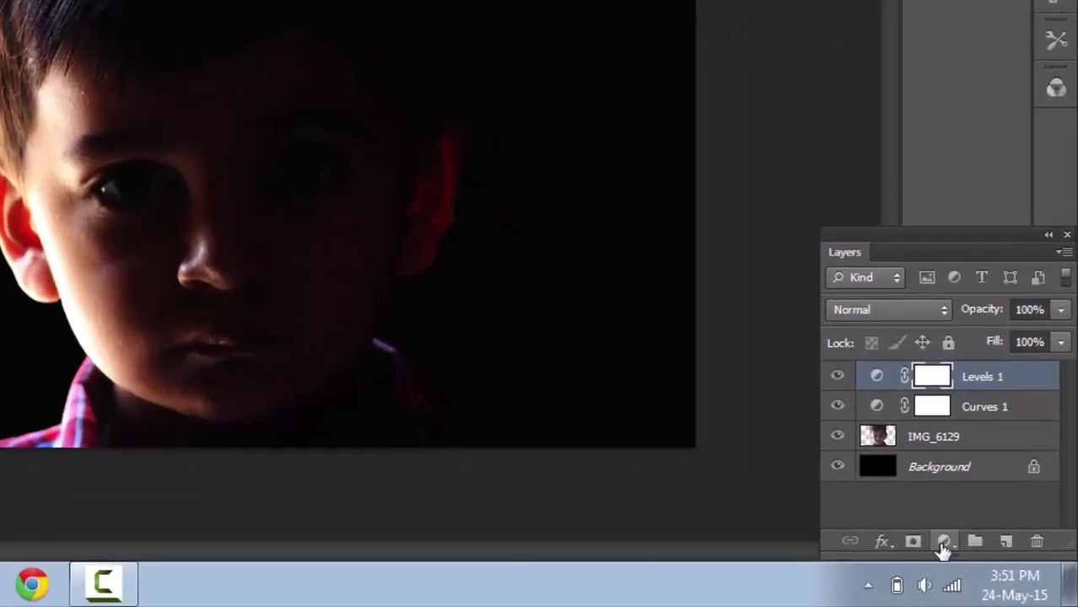
Step: Add a Gradient Map adjustment using the Black, White preset on top of the layer stack
left_click(984, 561)
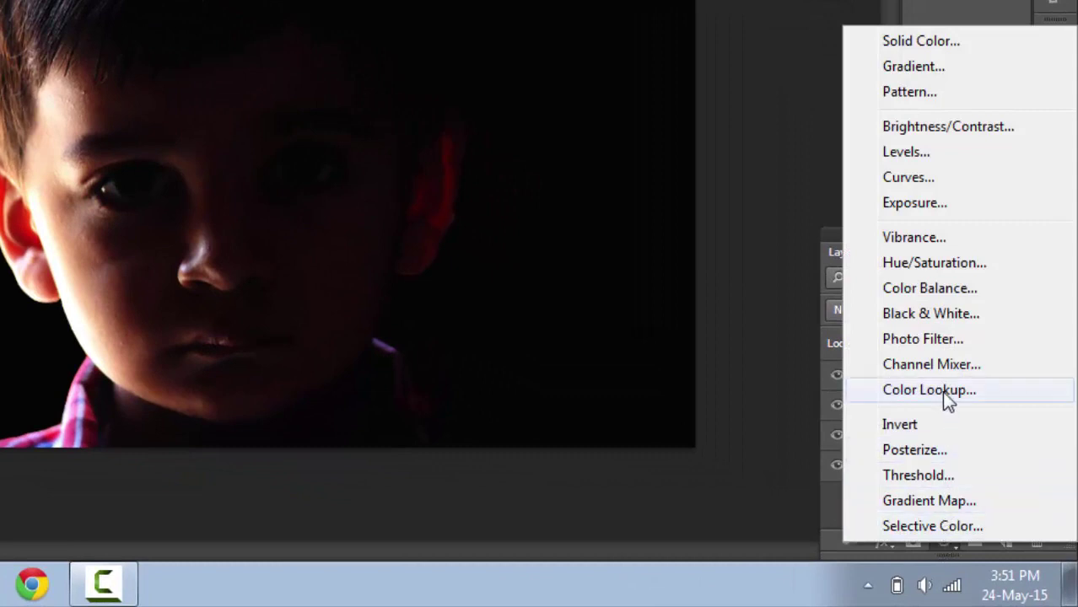
left_click(928, 500)
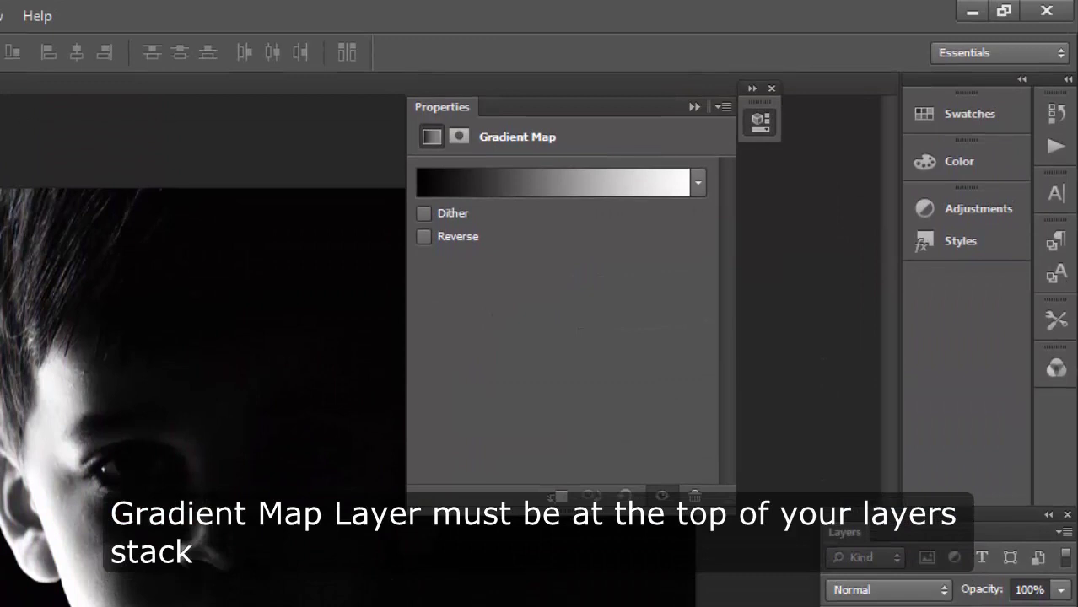
left_click(539, 188)
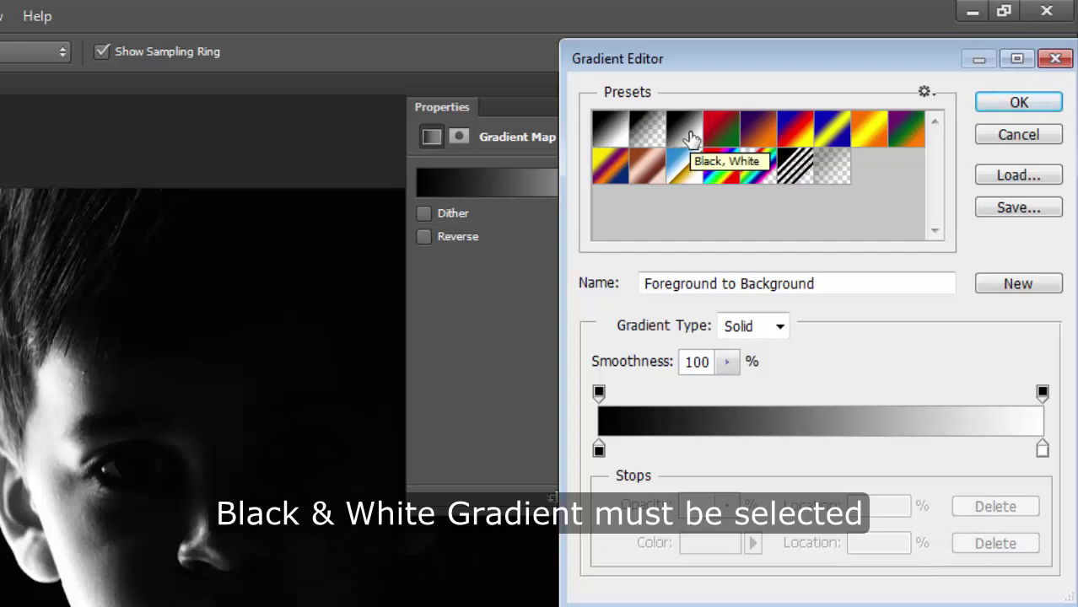
left_click(690, 137)
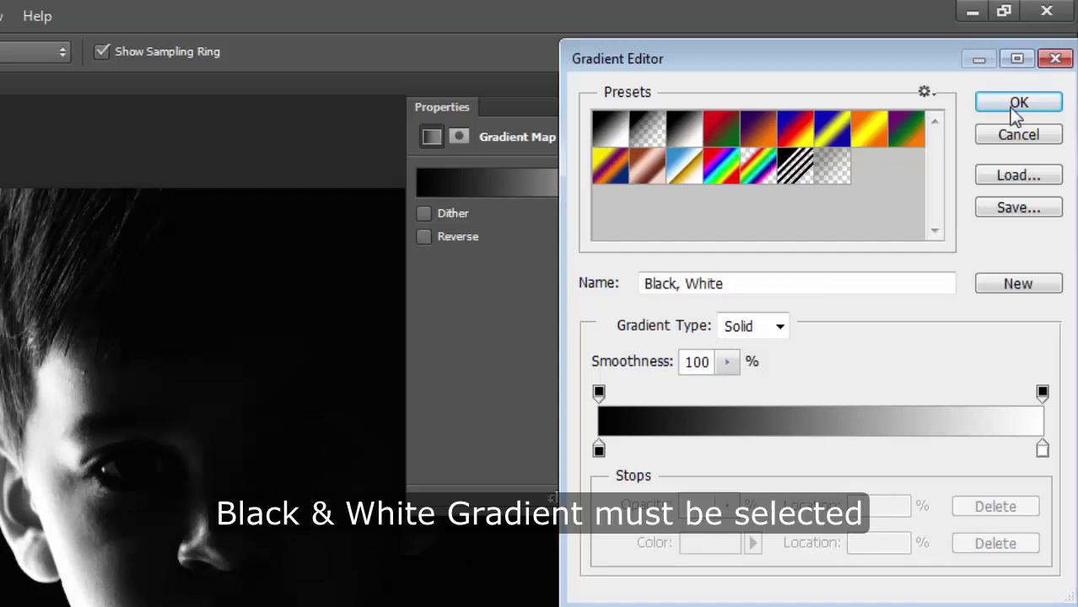
left_click(1017, 104)
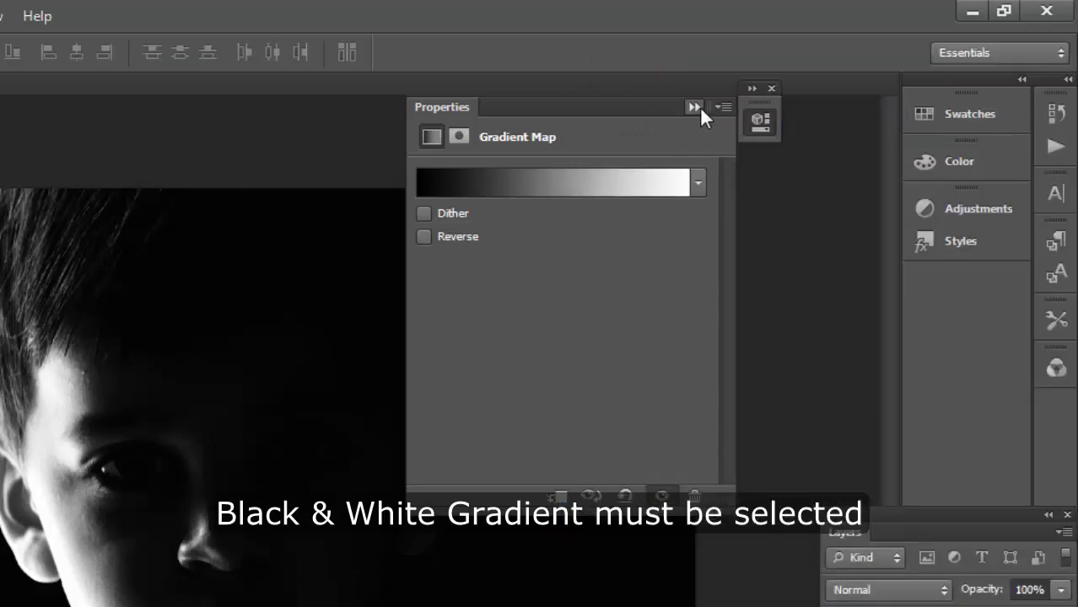
left_click(693, 107)
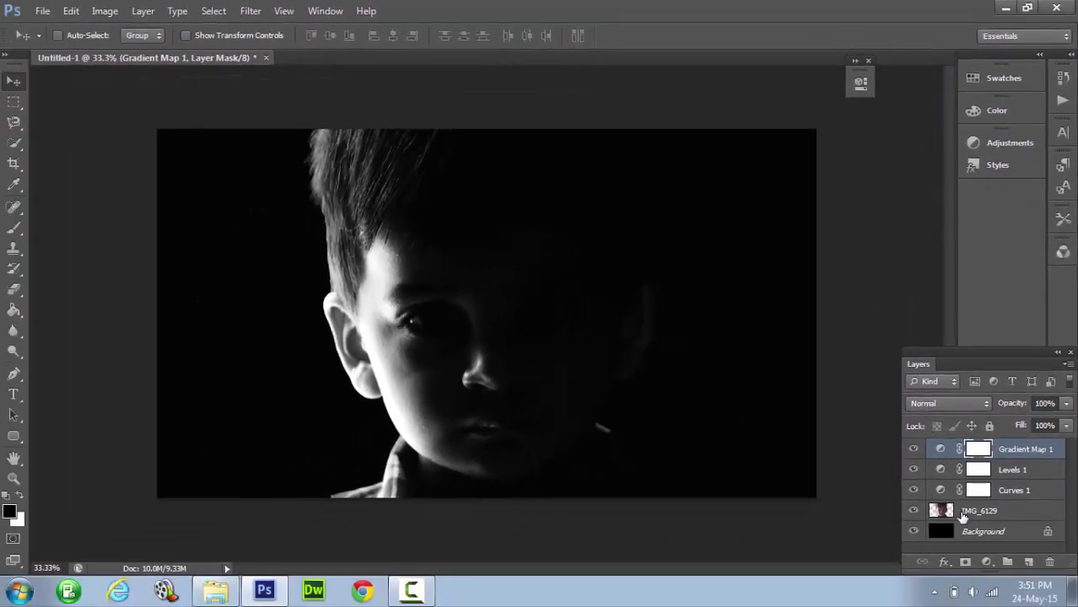
left_click(986, 518)
Step: Add an empty Layer 1 and set the foreground colour to pure black 000000
left_click(1029, 563)
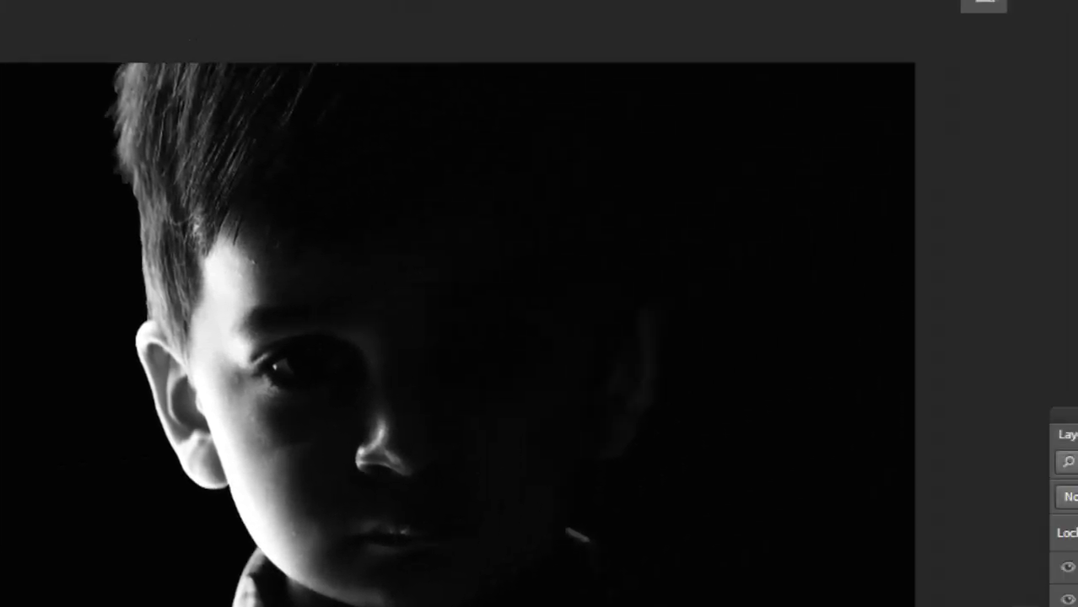
left_click(17, 460)
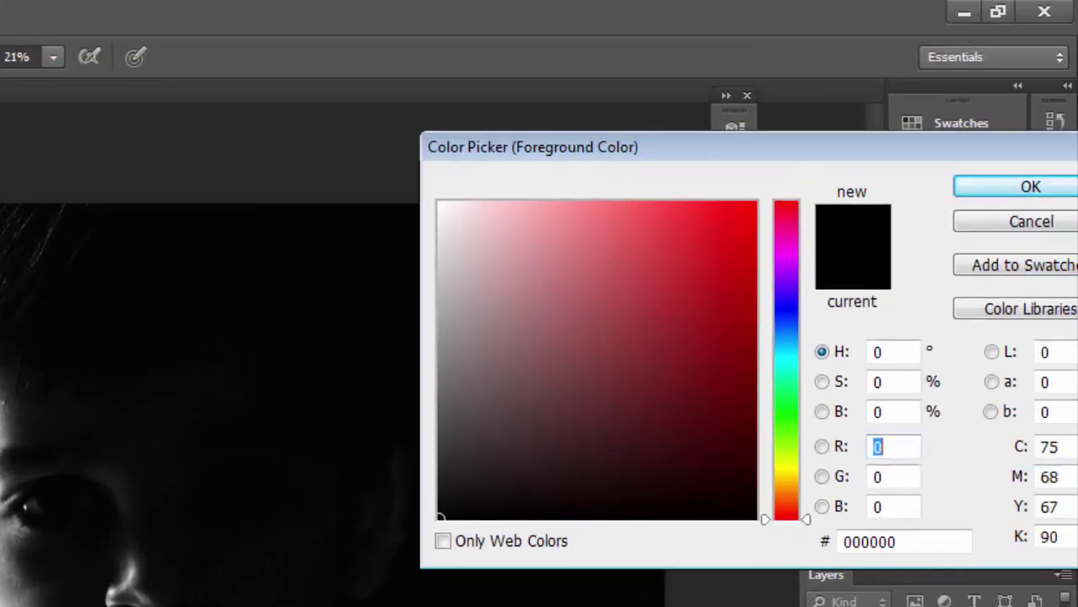
left_click(440, 516)
left_click(836, 286)
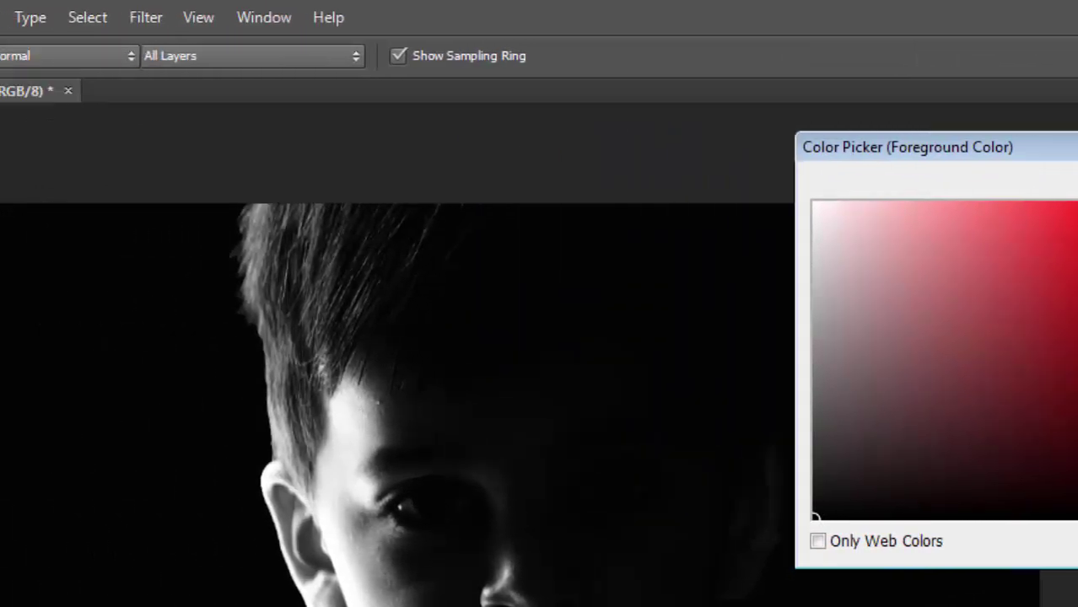
key("Return")
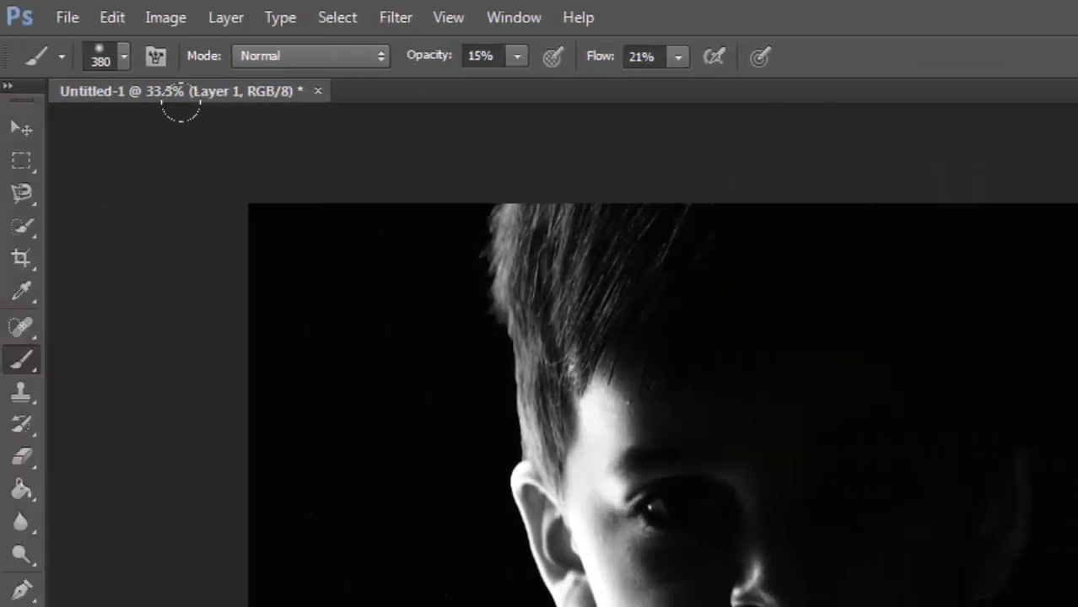
Step: Choose a soft 500 px brush tip and set its opacity to 21%
left_click(125, 56)
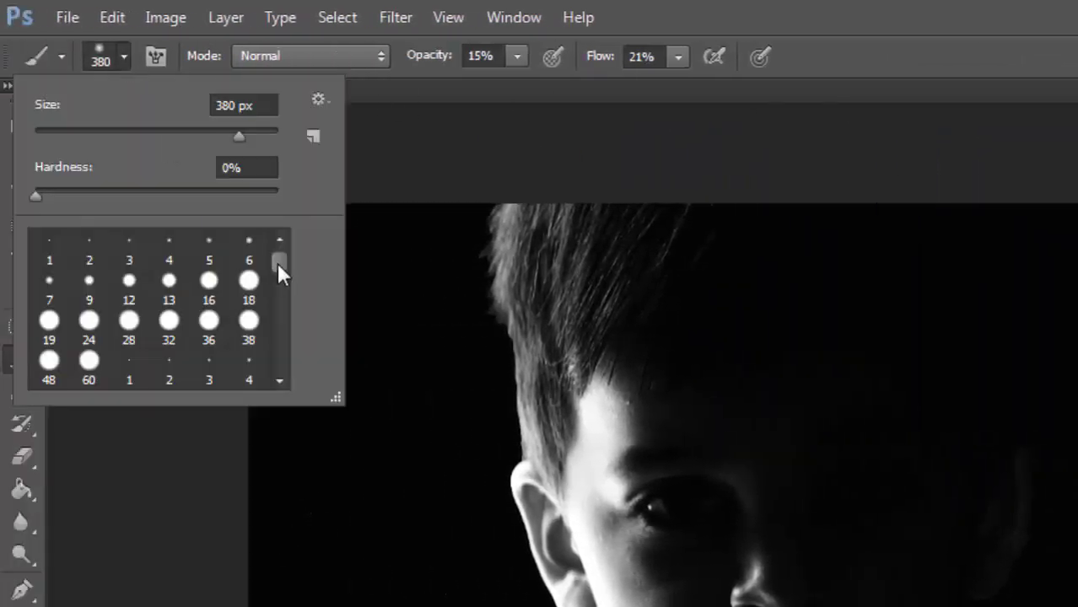
mouse_move(277, 263)
left_mouse_down()
mouse_move(279, 293)
mouse_move(277, 274)
left_mouse_up()
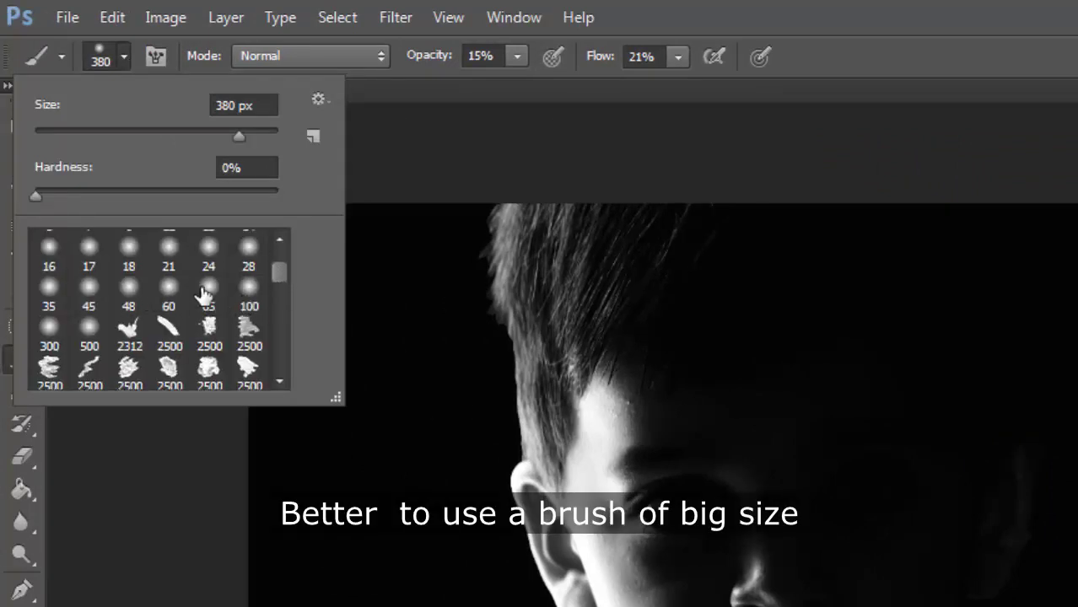
left_click(50, 342)
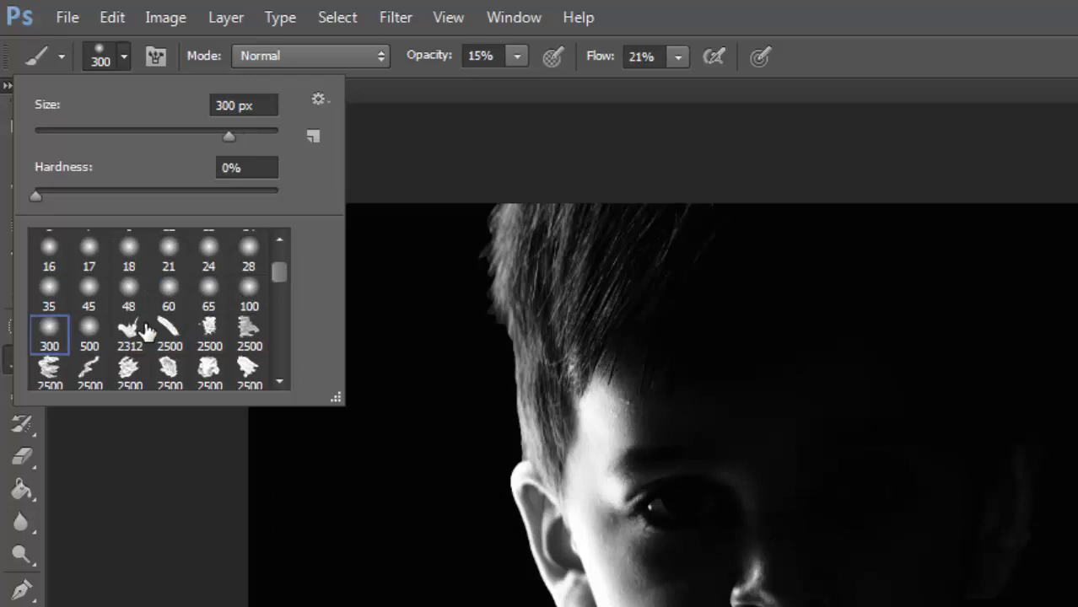
left_click(90, 335)
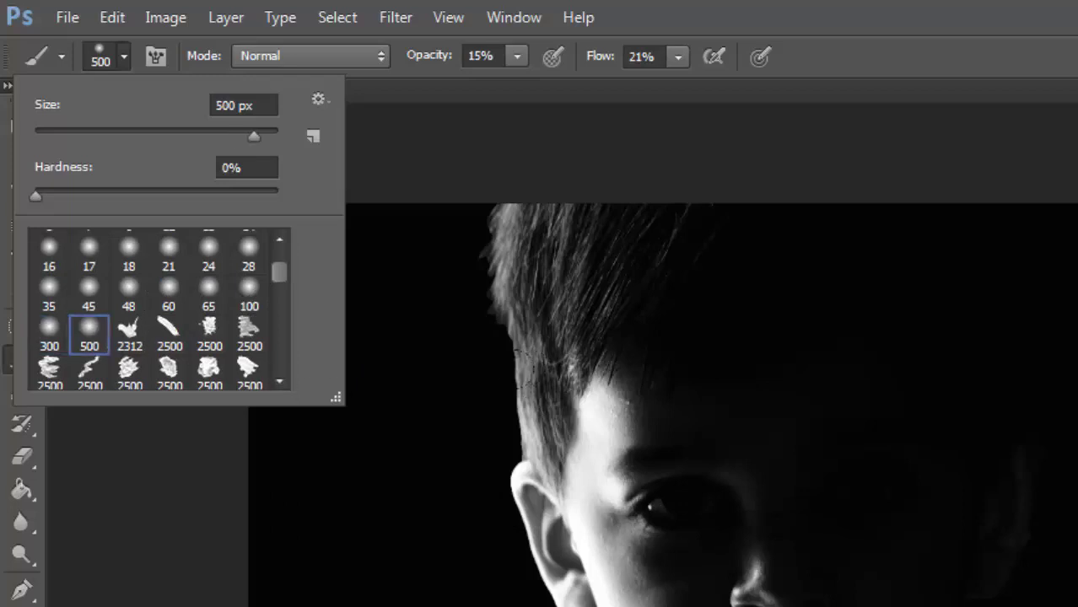
left_click(518, 58)
left_click_drag(521, 84, 524, 85)
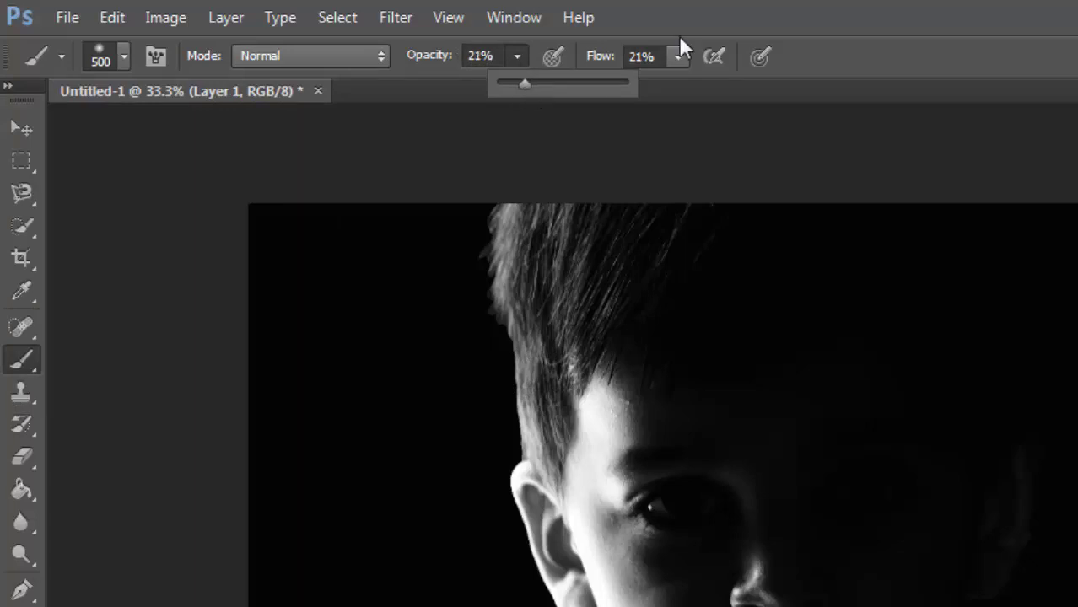
left_click(528, 435)
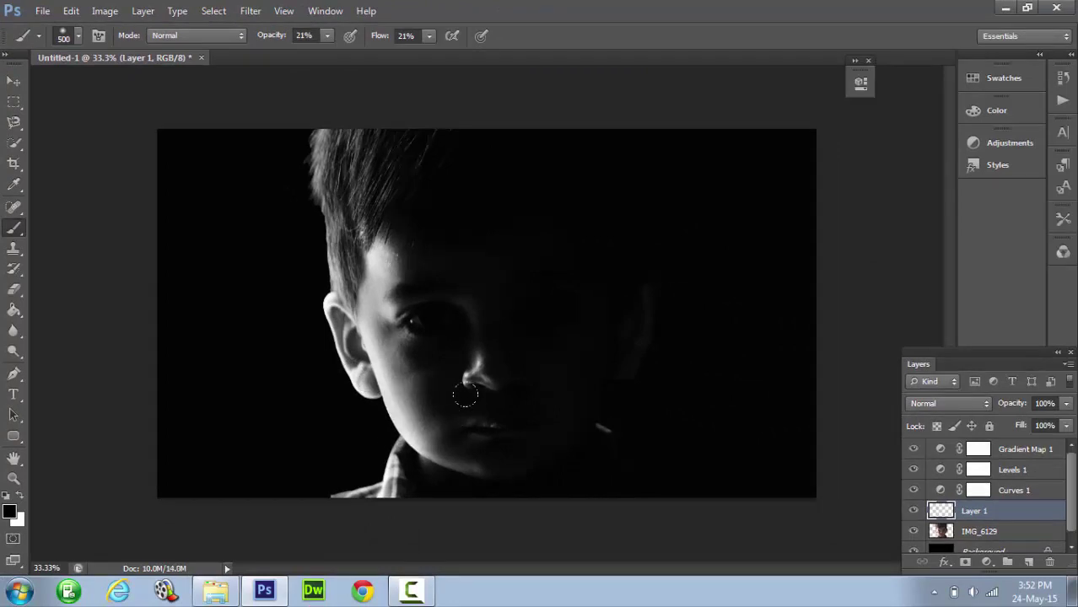
Step: Paint soft black along the jaw, chin, hair and ear edges
left_click_drag(378, 427, 357, 427)
left_click_drag(289, 142, 287, 189)
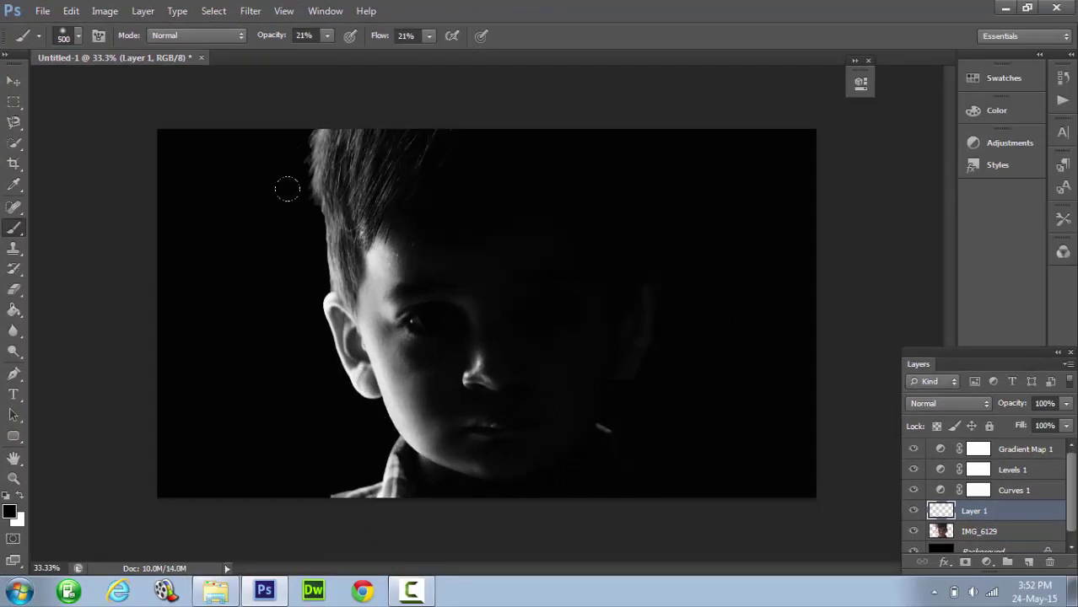
mouse_move(284, 105)
left_mouse_down()
mouse_move(282, 248)
mouse_move(329, 287)
mouse_move(288, 258)
left_mouse_up()
left_click_drag(316, 355, 313, 355)
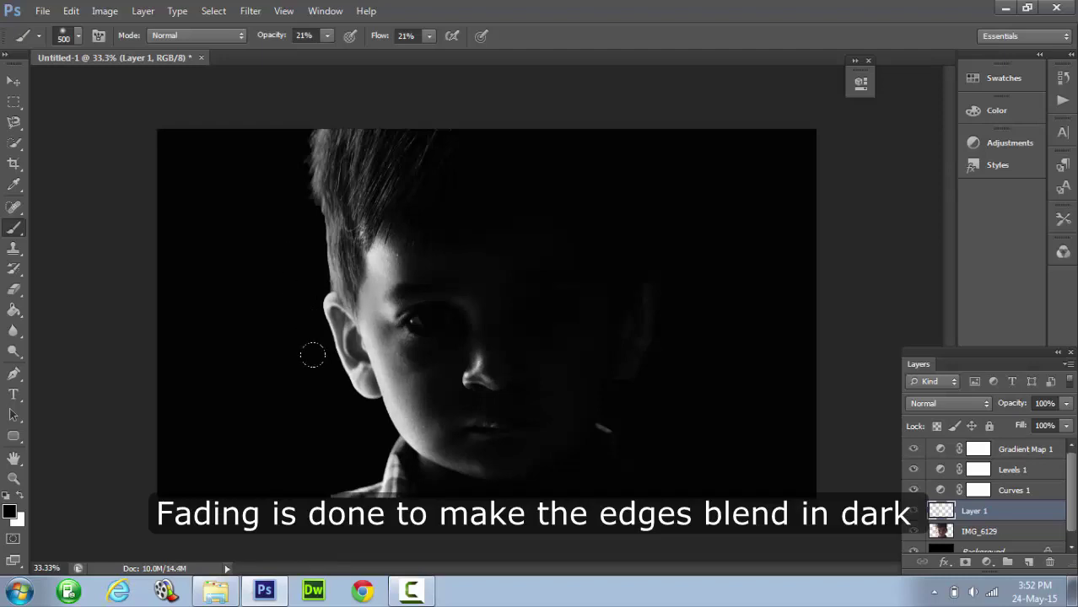
Step: Set the brush to 154 px, 55% opacity, 52% flow and darken the lower-left shirt edge
left_click(78, 37)
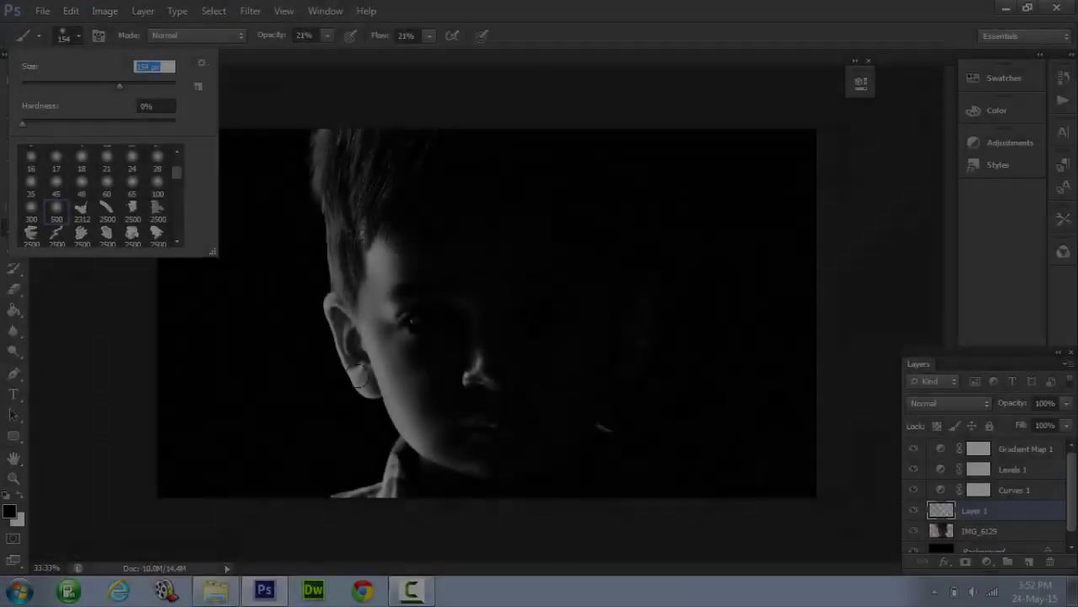
key("Return")
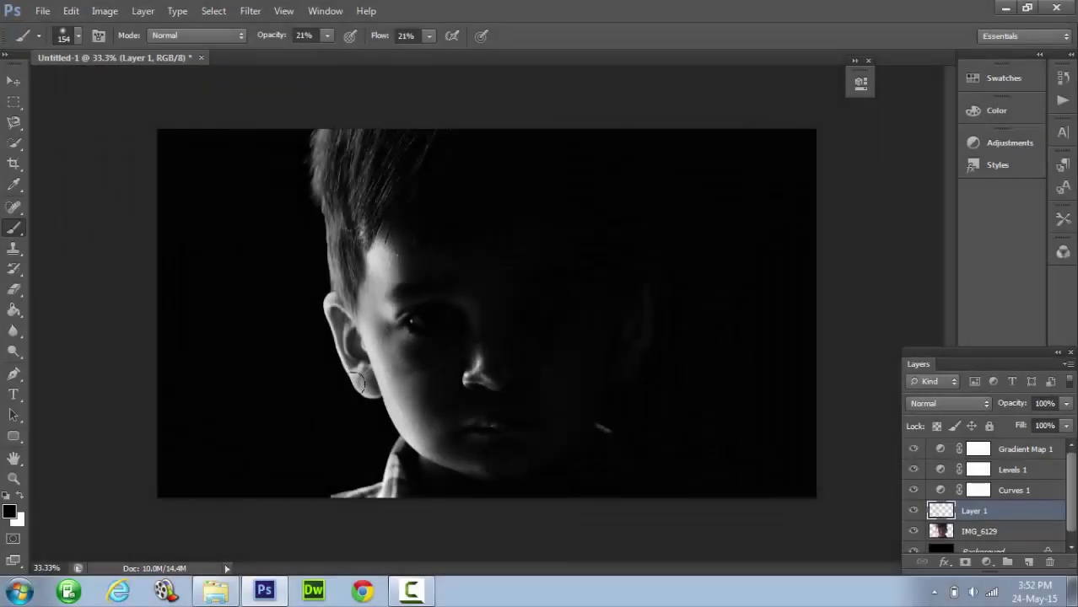
left_click(326, 35)
left_click(429, 35)
left_click_drag(340, 56, 455, 53)
mouse_move(696, 512)
left_mouse_down()
mouse_move(274, 535)
mouse_move(305, 503)
mouse_move(276, 537)
left_mouse_up()
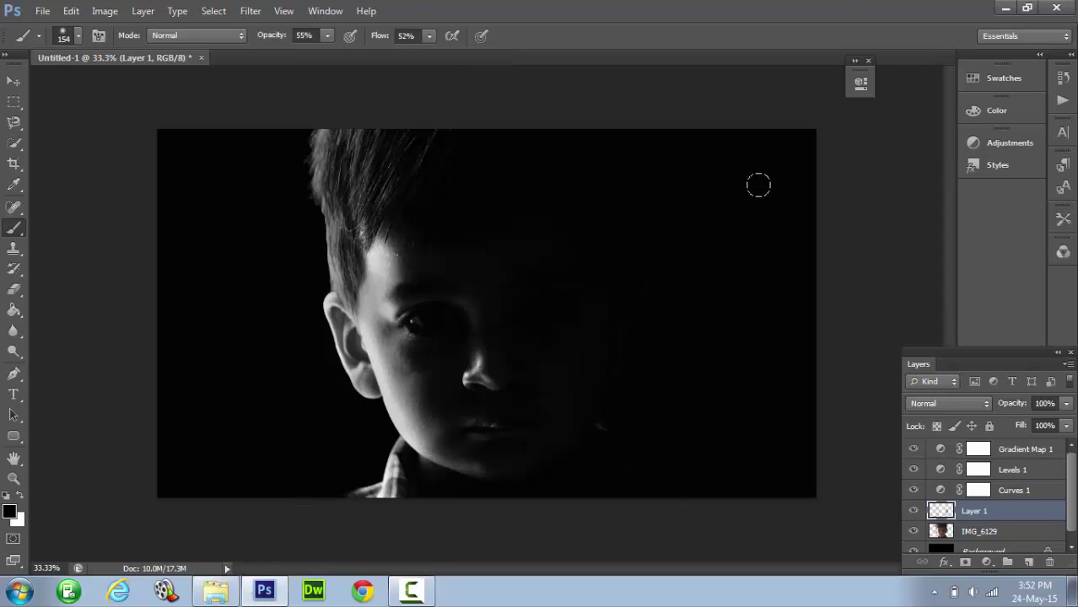